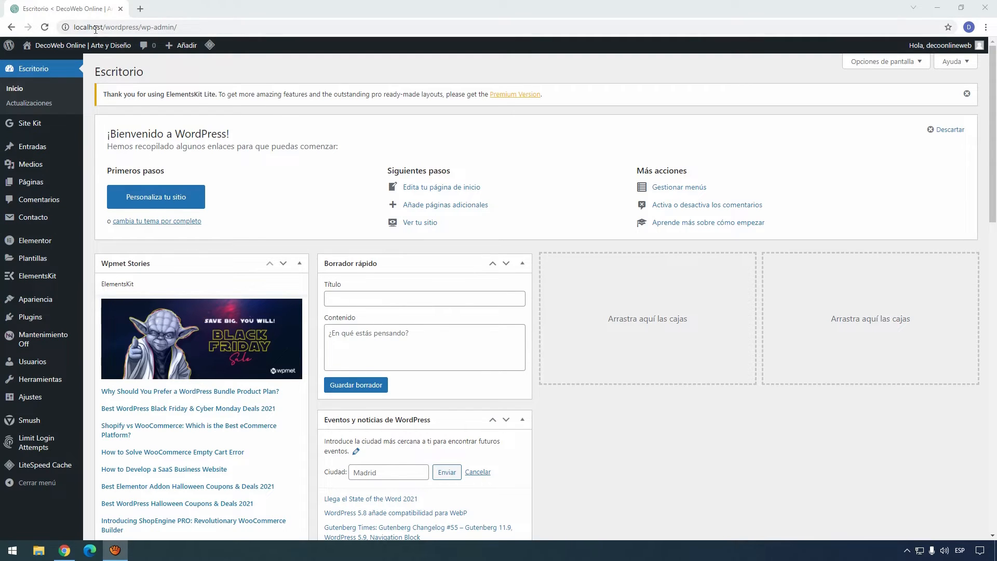
# Step: Select the local site's admin address in the address bar
pyautogui.click(185, 28)
pyautogui.moveTo(185, 29)
pyautogui.mouseDown()
pyautogui.moveTo(194, 28)
pyautogui.moveTo(86, 37)
pyautogui.moveTo(75, 28)
pyautogui.moveTo(175, 30)
pyautogui.mouseUp()
pyautogui.click(174, 29)
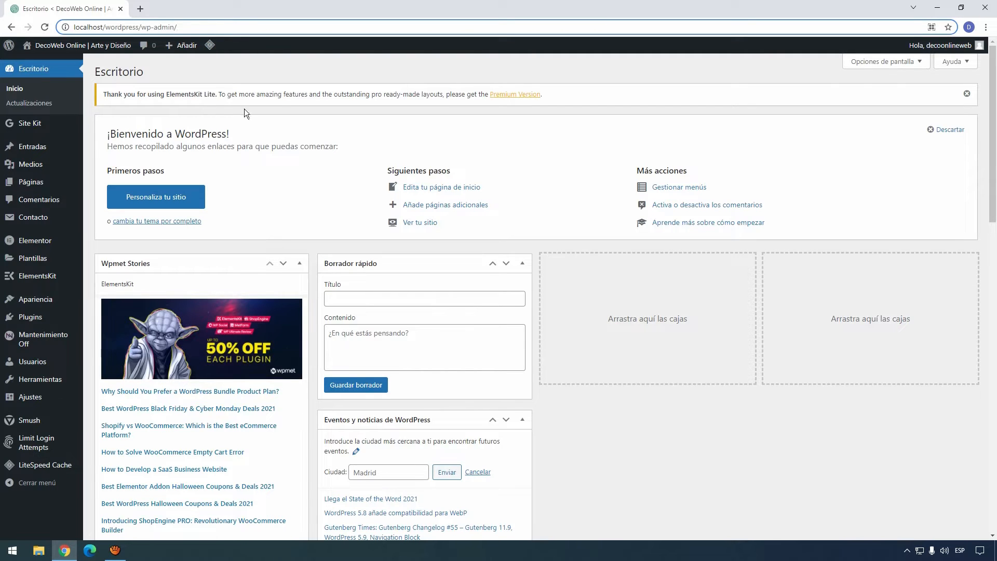
# Step: Search 'duplicator' under Añadir nuevo, then install and activate the Duplicator plugin
pyautogui.moveTo(32, 320)
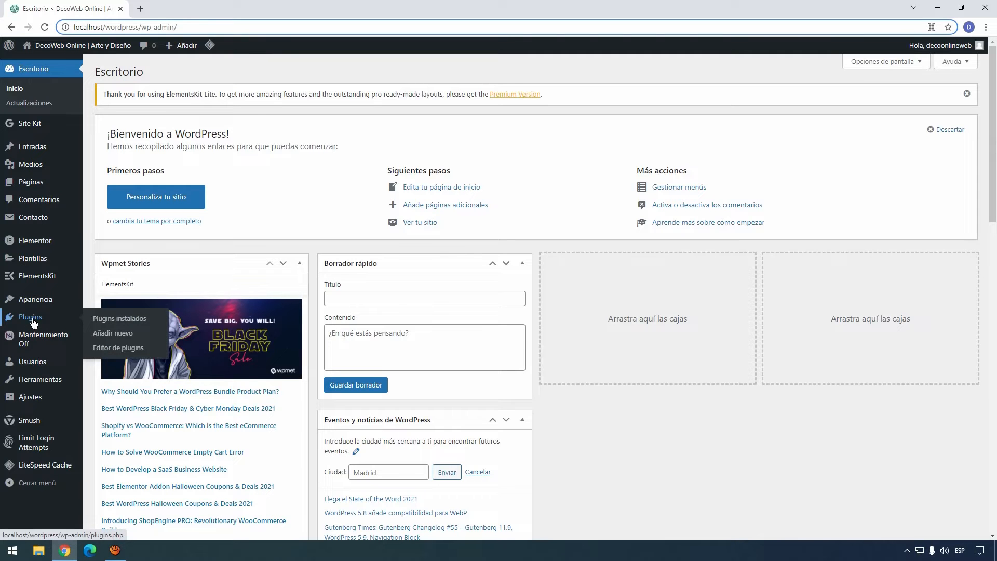
pyautogui.click(116, 337)
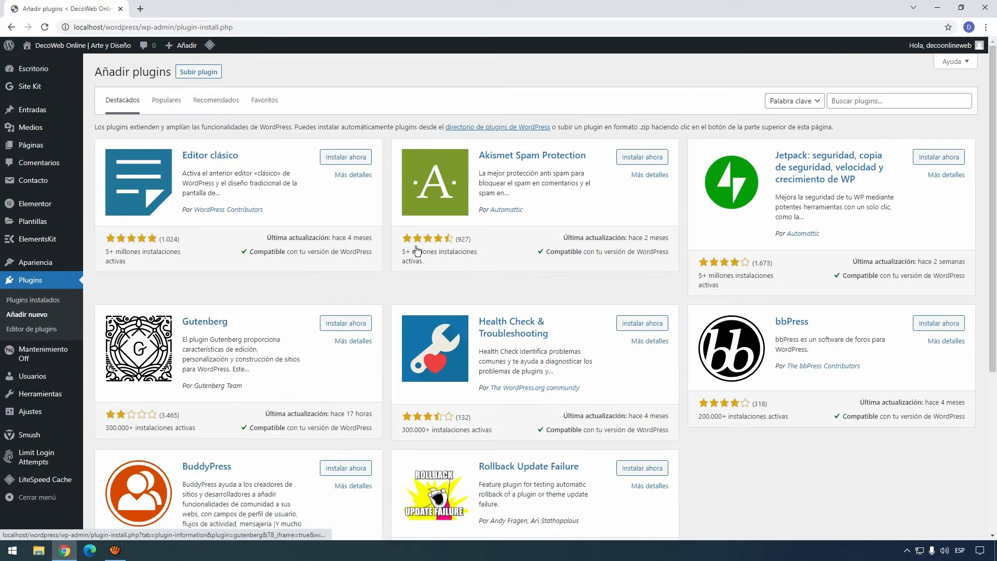
pyautogui.click(902, 101)
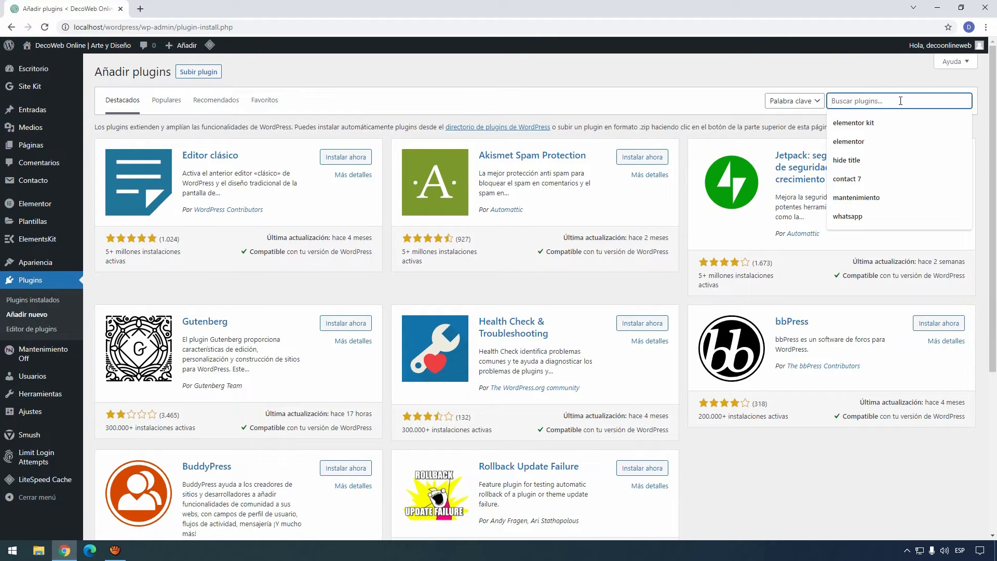
pyautogui.write('duplicator')
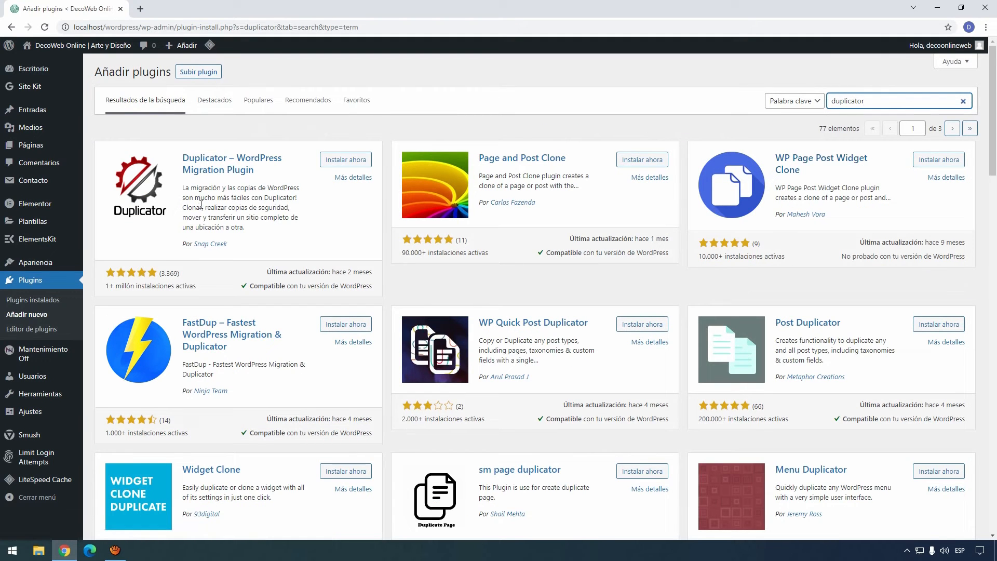
pyautogui.click(347, 161)
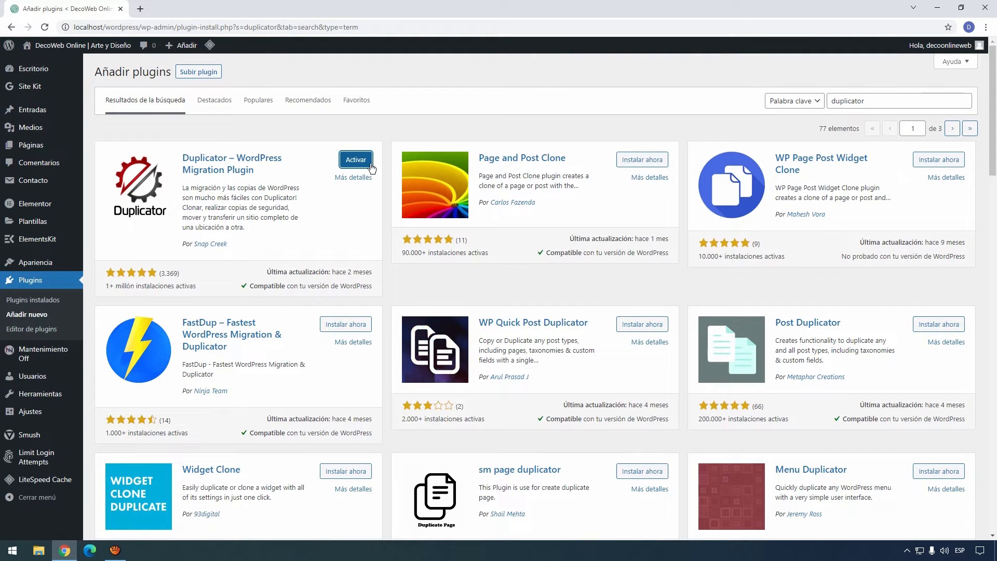
pyautogui.click(360, 161)
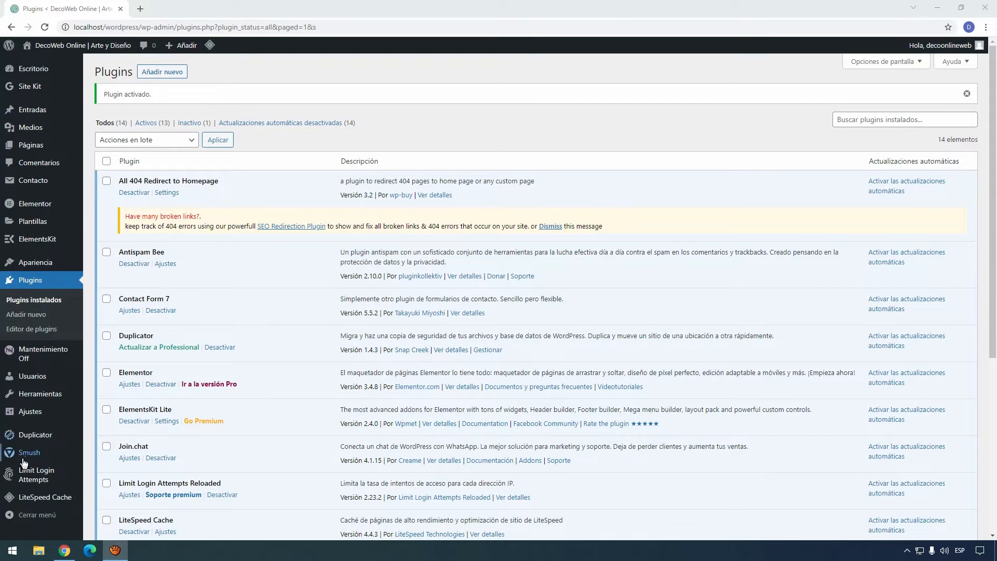
pyautogui.moveTo(22, 439)
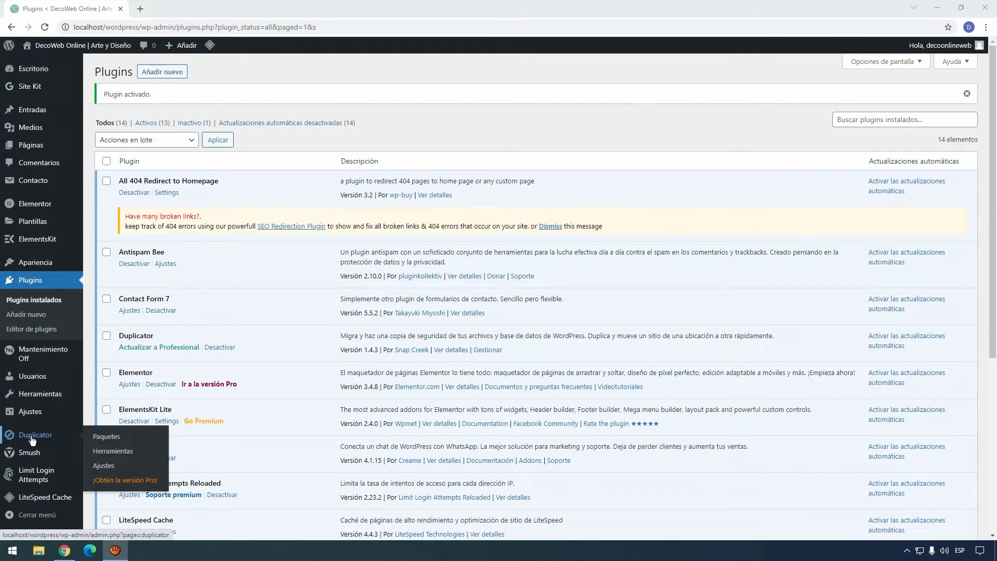
# Step: Create a new Duplicator package from Paquetes, run the scan and build it
pyautogui.click(110, 442)
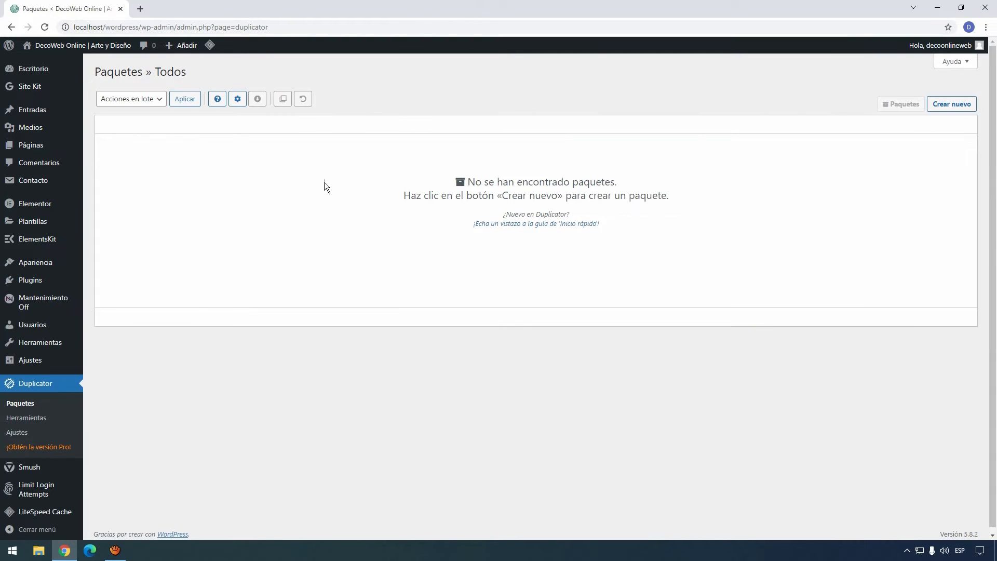
pyautogui.click(959, 106)
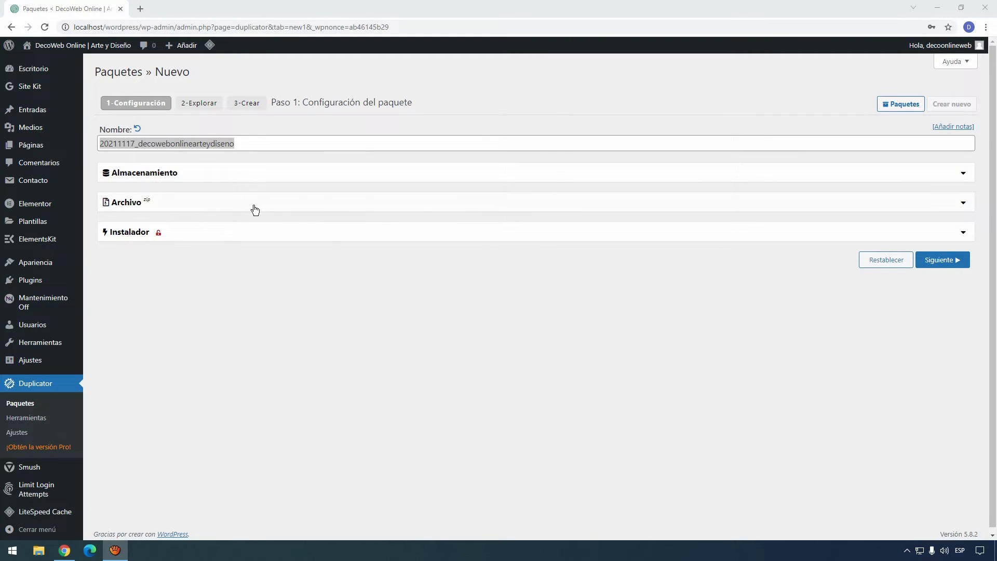
pyautogui.click(943, 260)
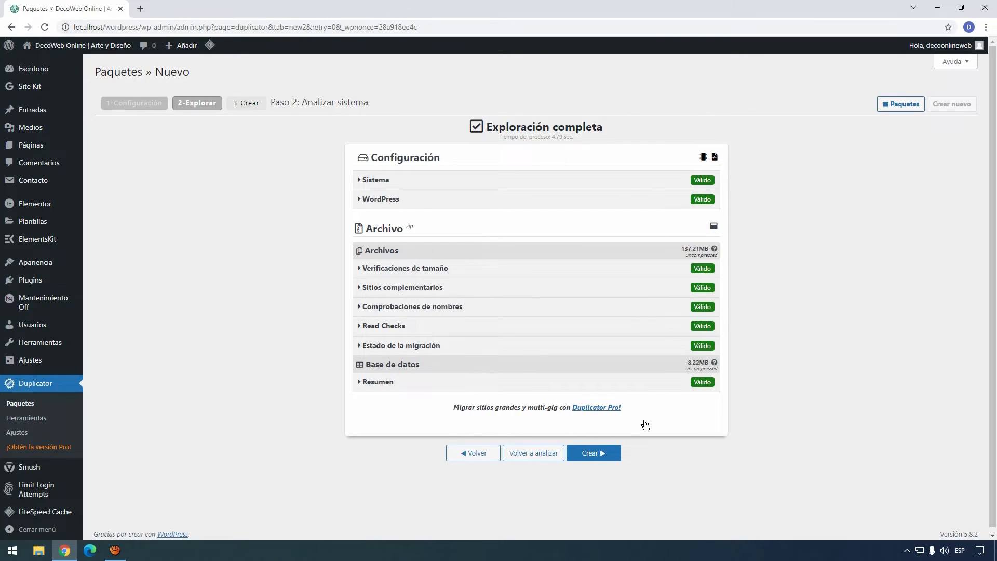
pyautogui.click(605, 455)
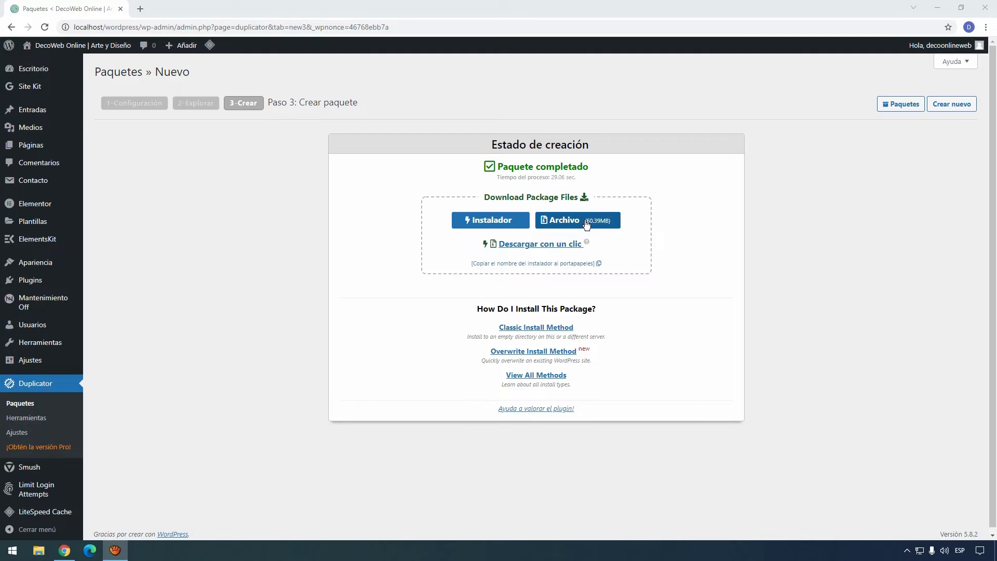
# Step: Download the installer and archive with one click, allowing multiple downloads in Chrome
pyautogui.click(528, 248)
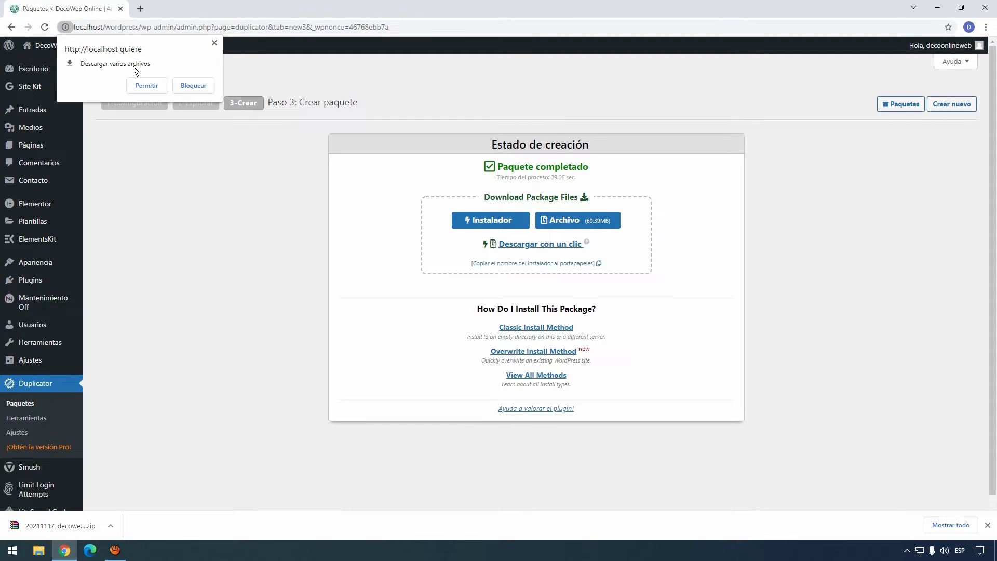
pyautogui.click(147, 87)
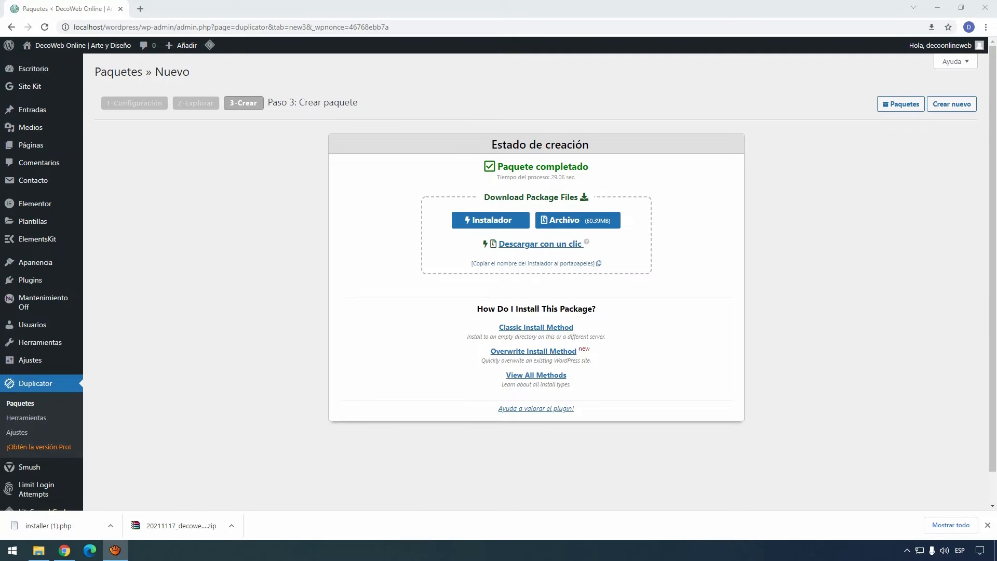
# Step: Load decoweb.online in a new browser tab
pyautogui.click(139, 9)
pyautogui.write('decoweb')
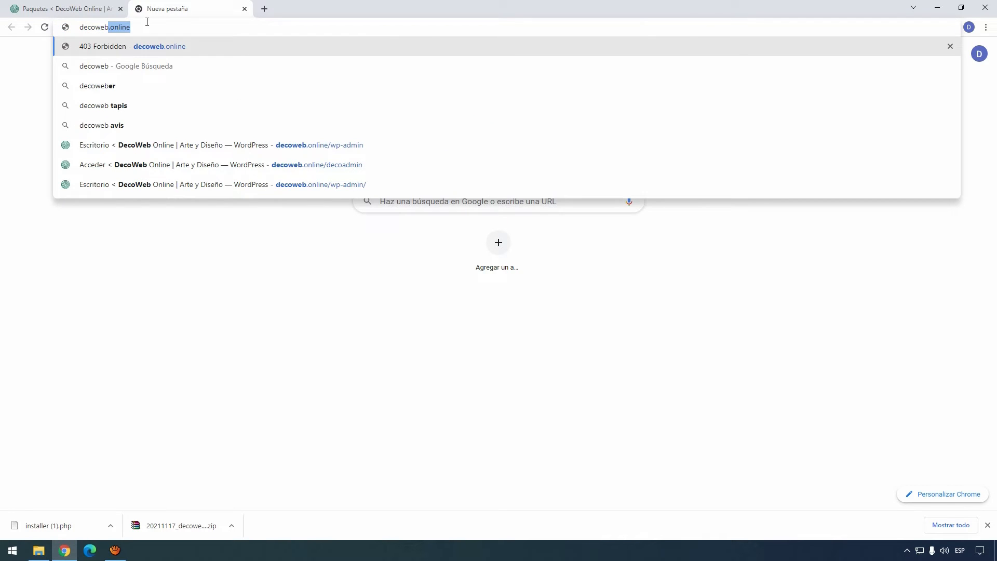
pyautogui.press('Right')
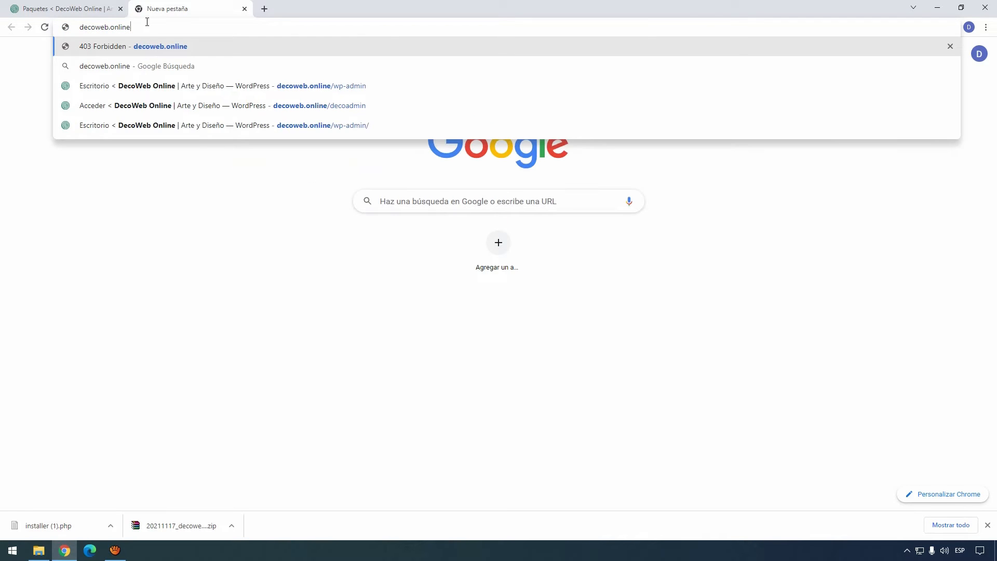
pyautogui.press('Return')
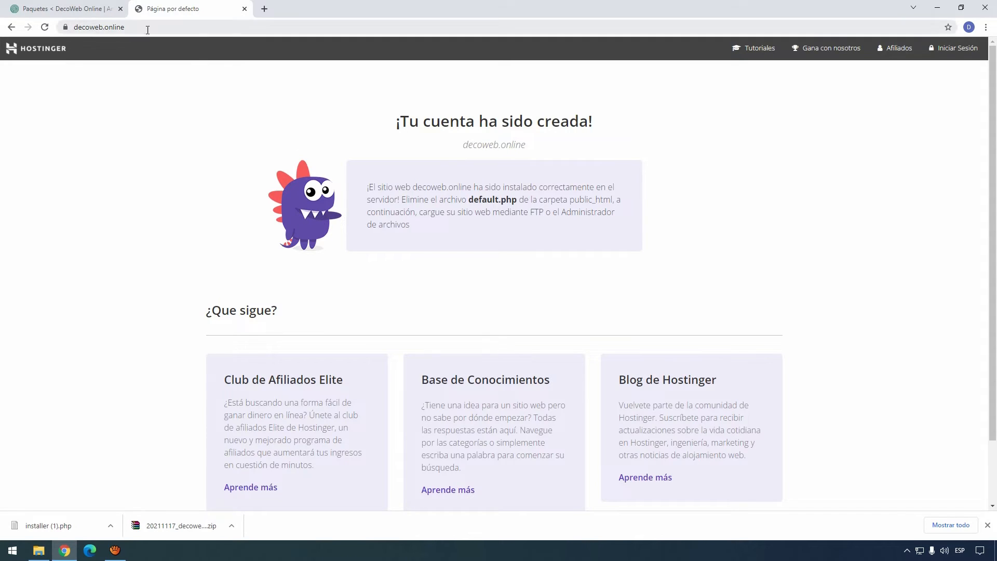
# Step: Replace the address with the hpanel.hostinger.com suggestion
pyautogui.click(160, 28)
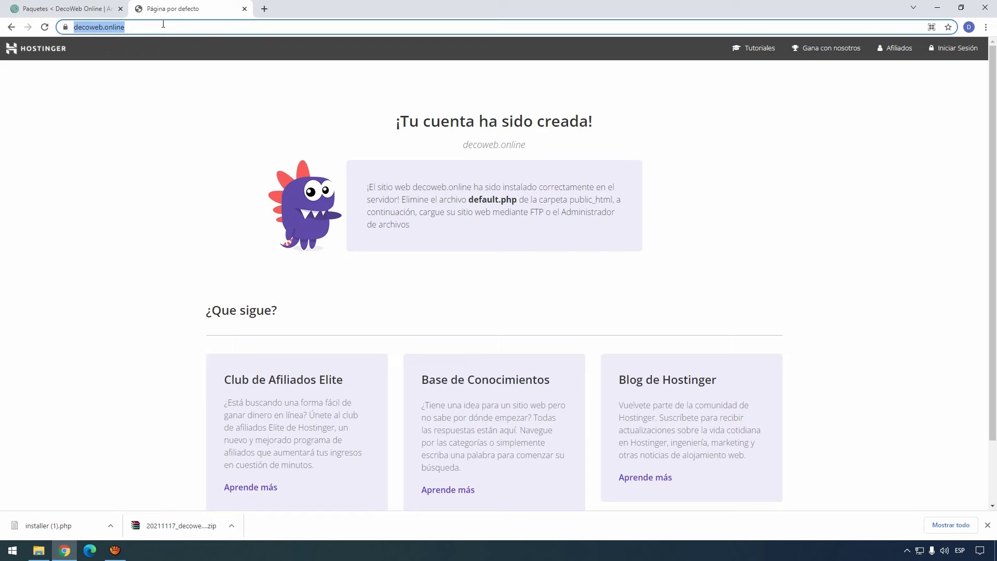
pyautogui.write('hpna')
pyautogui.press('BackSpace')
pyautogui.press('BackSpace')
pyautogui.press('BackSpace')
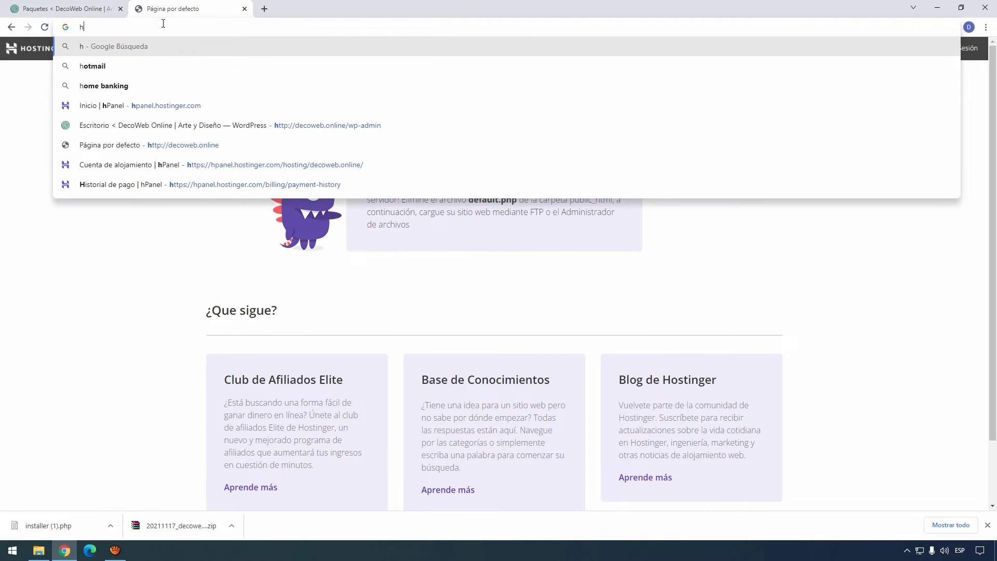
pyautogui.press('Down')
pyautogui.press('Down')
pyautogui.press('Down')
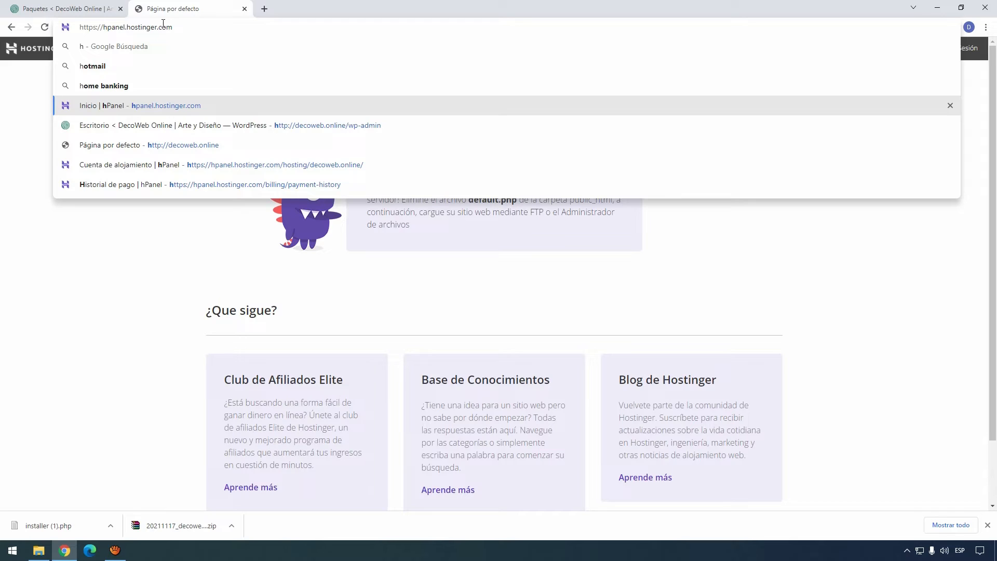
# Step: Load hPanel, manage the decoweb.online hosting and open its Administrador de archivos
pyautogui.press('Return')
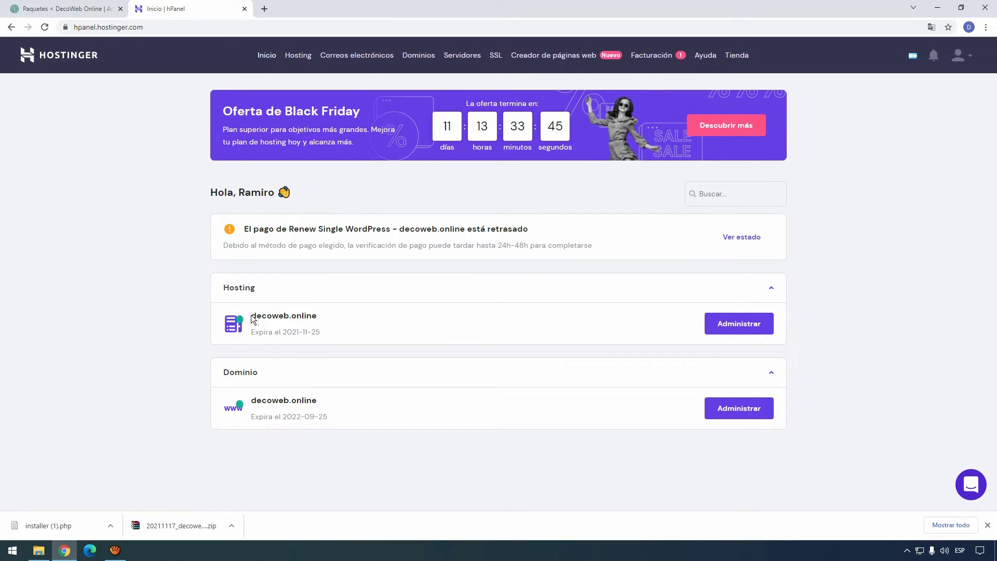
pyautogui.click(739, 324)
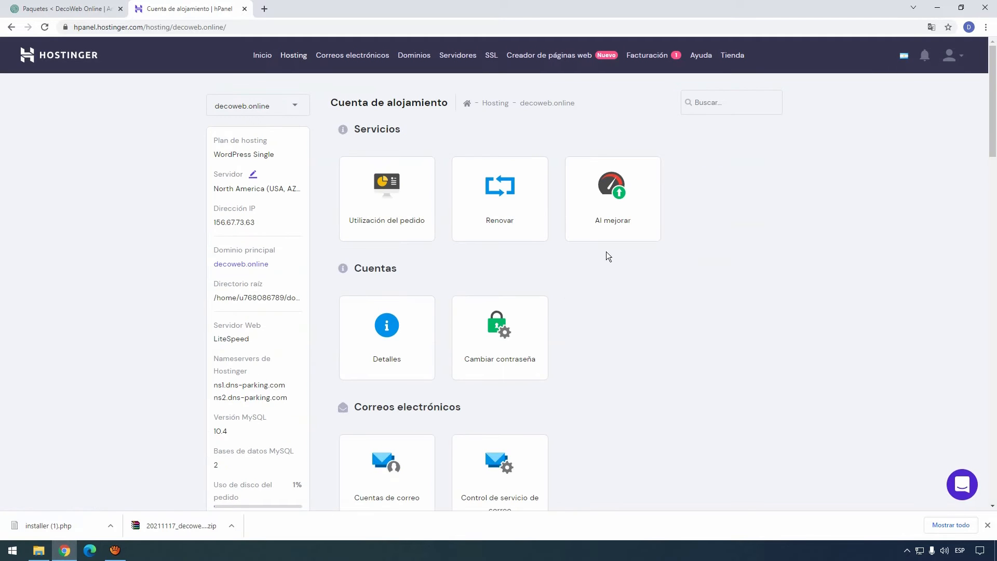
pyautogui.scroll(-20, 591, 233)
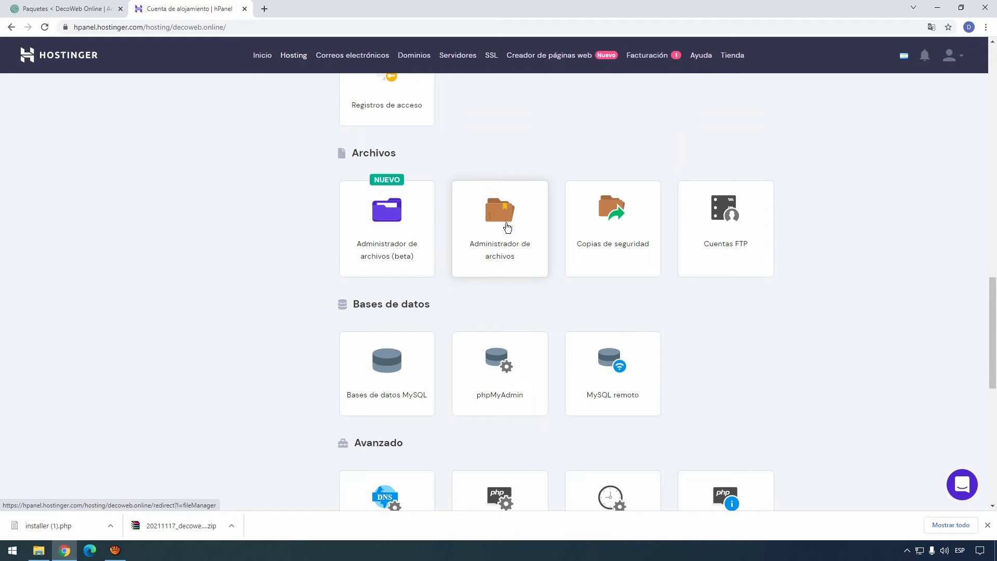
pyautogui.click(505, 222)
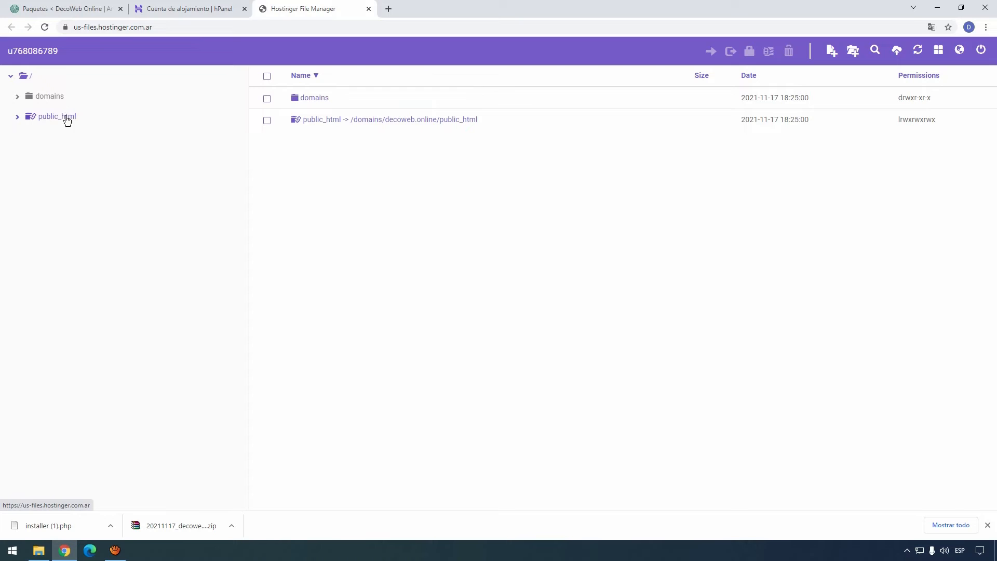
# Step: Upload the site archive zip and installer.php into public_html
pyautogui.click(57, 116)
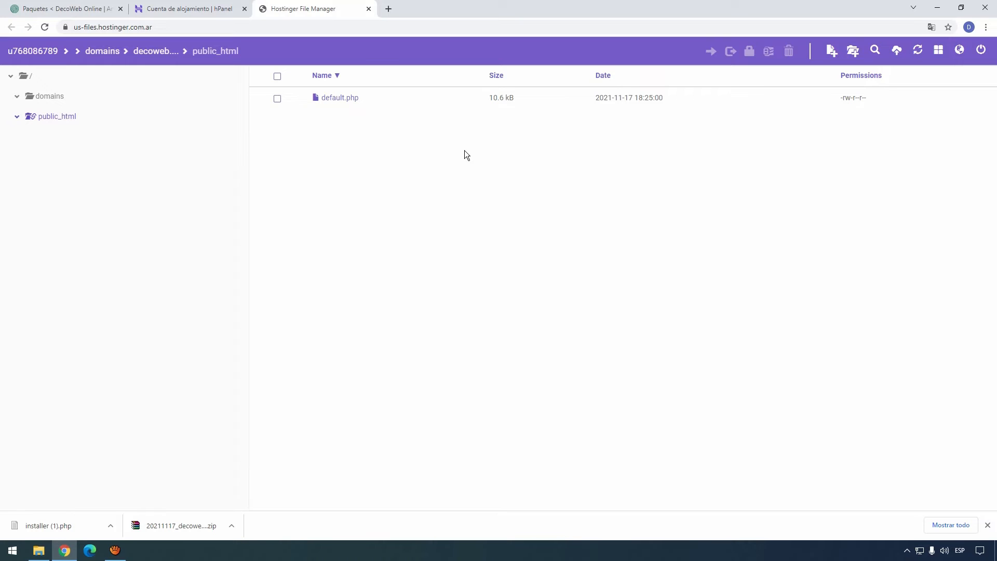
pyautogui.click(485, 152)
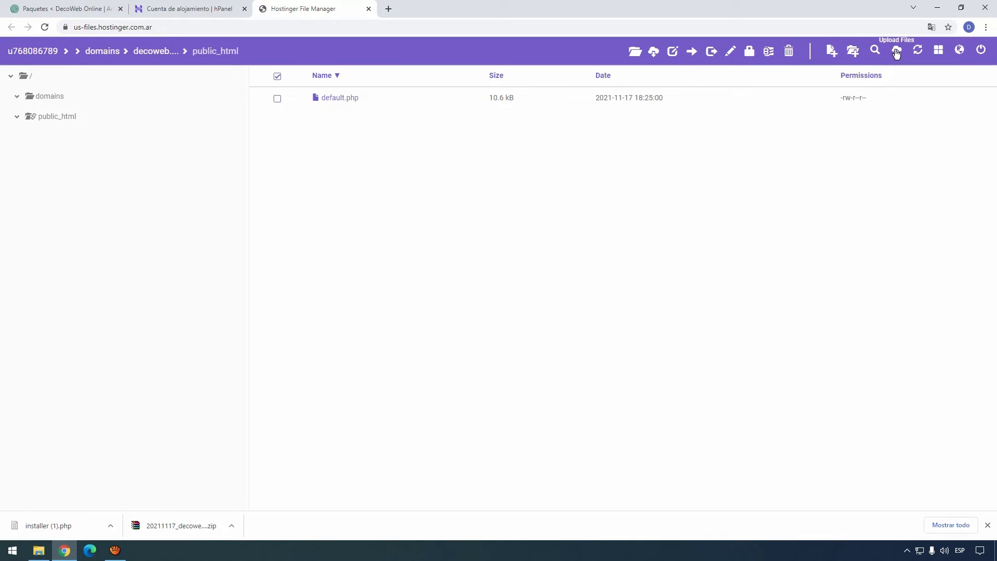
pyautogui.click(897, 52)
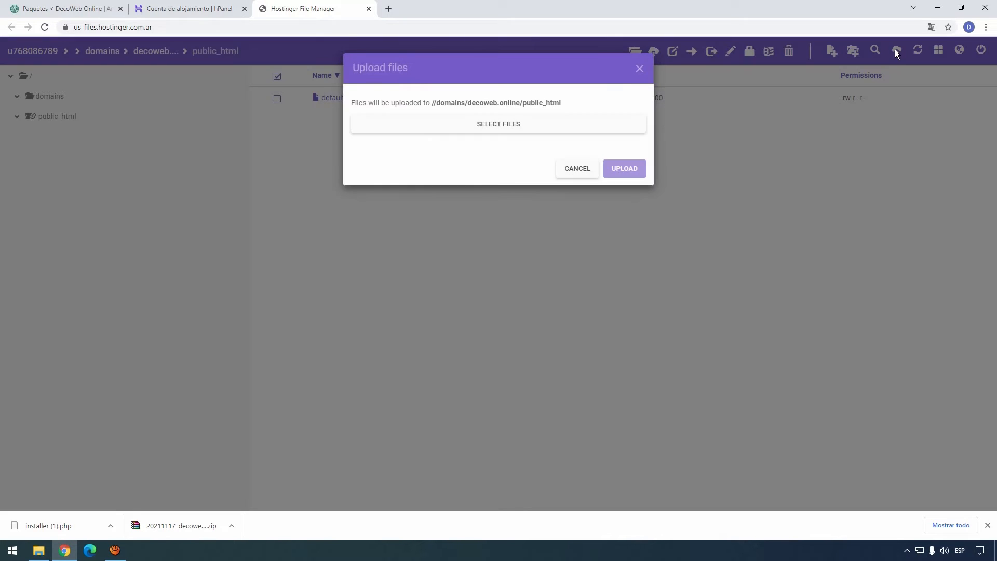
pyautogui.click(499, 126)
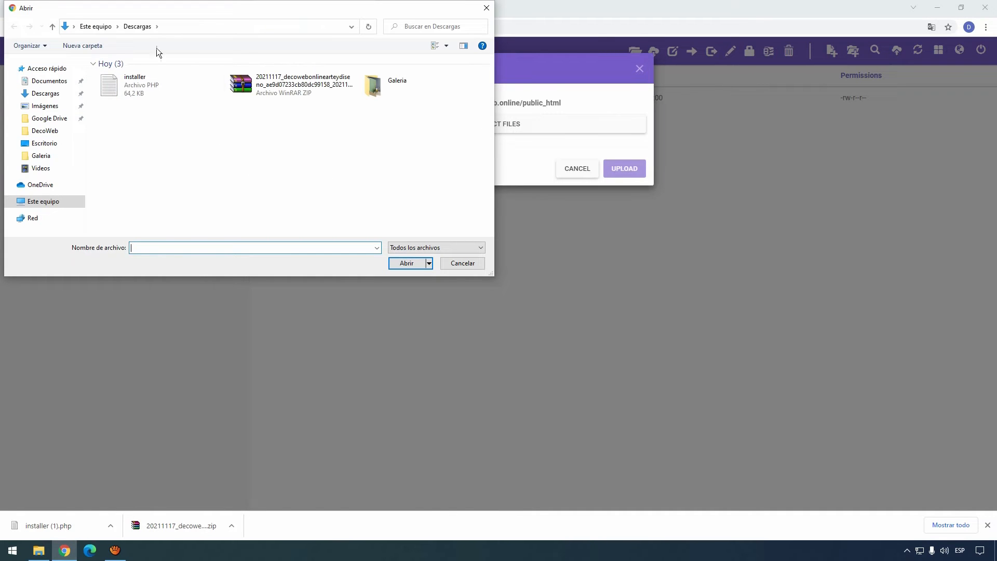
pyautogui.click(279, 87)
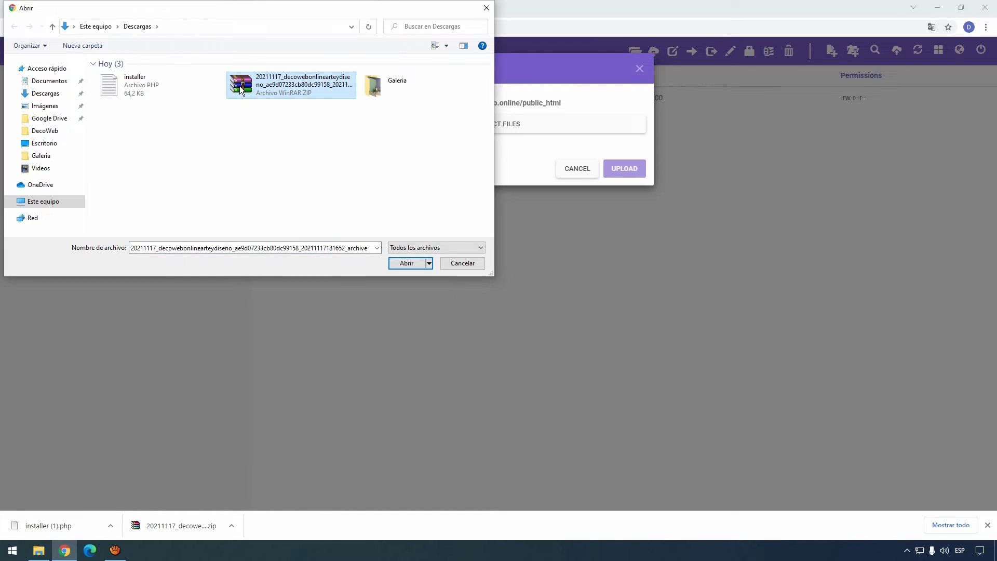
pyautogui.doubleClick(239, 85)
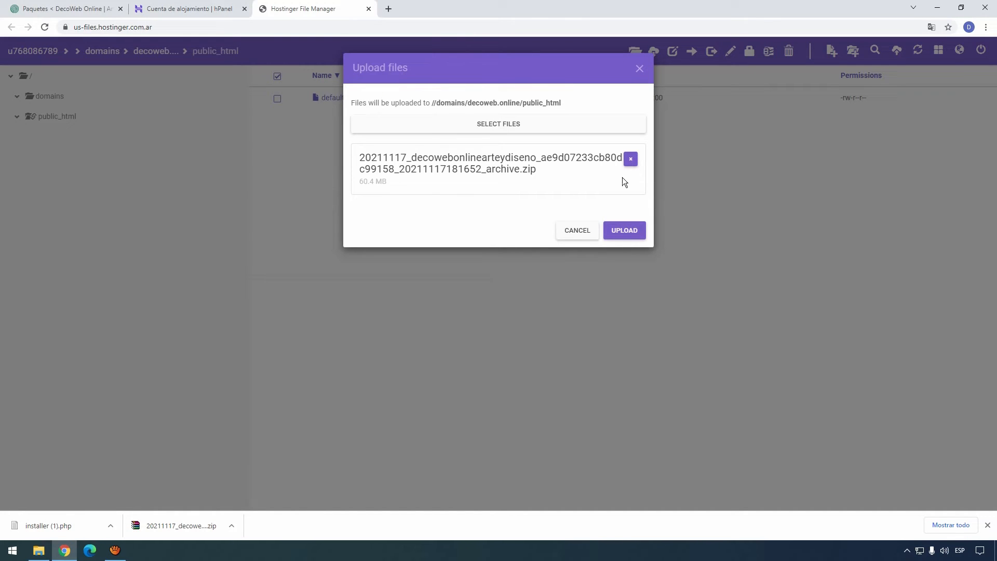
pyautogui.click(494, 124)
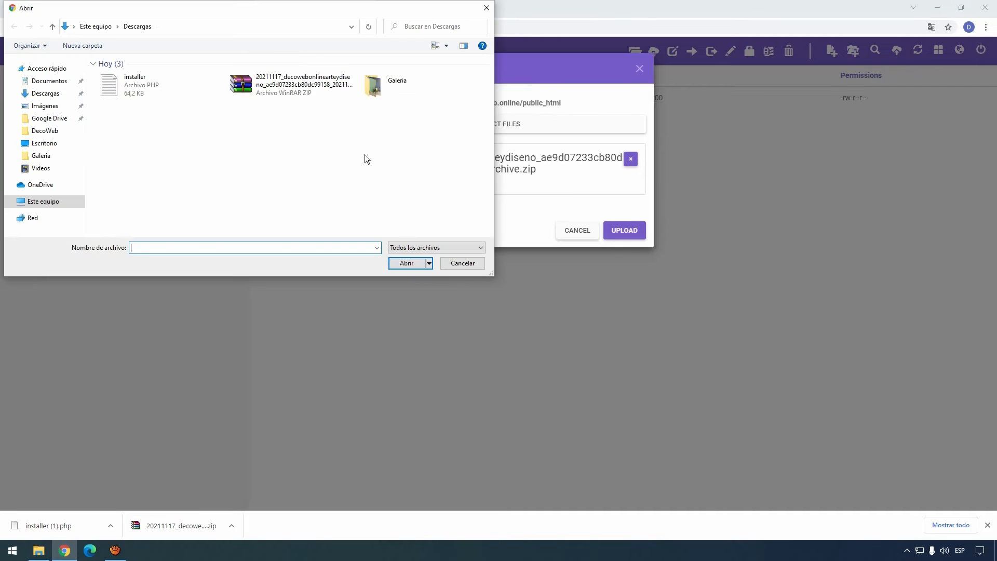
pyautogui.click(142, 95)
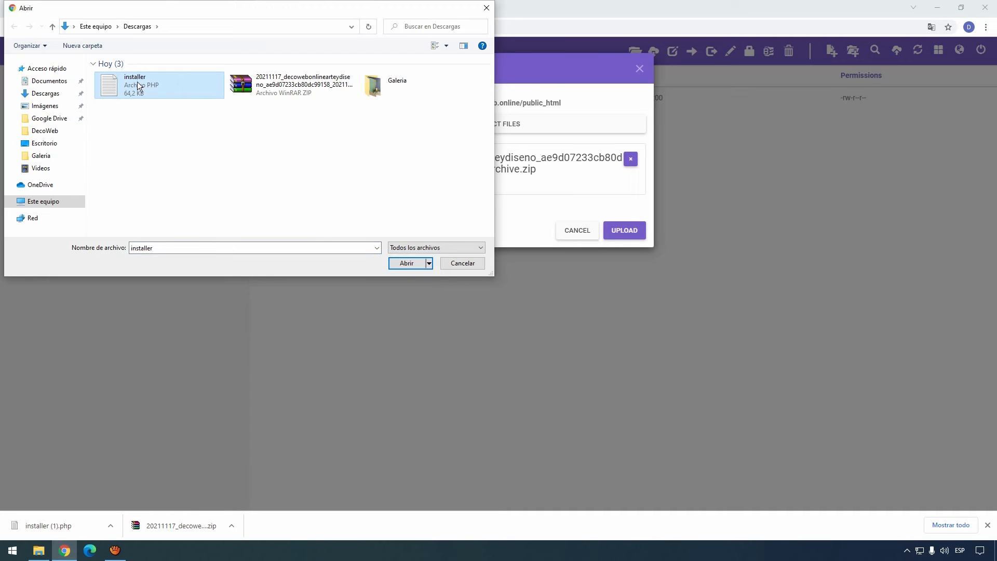
pyautogui.doubleClick(139, 86)
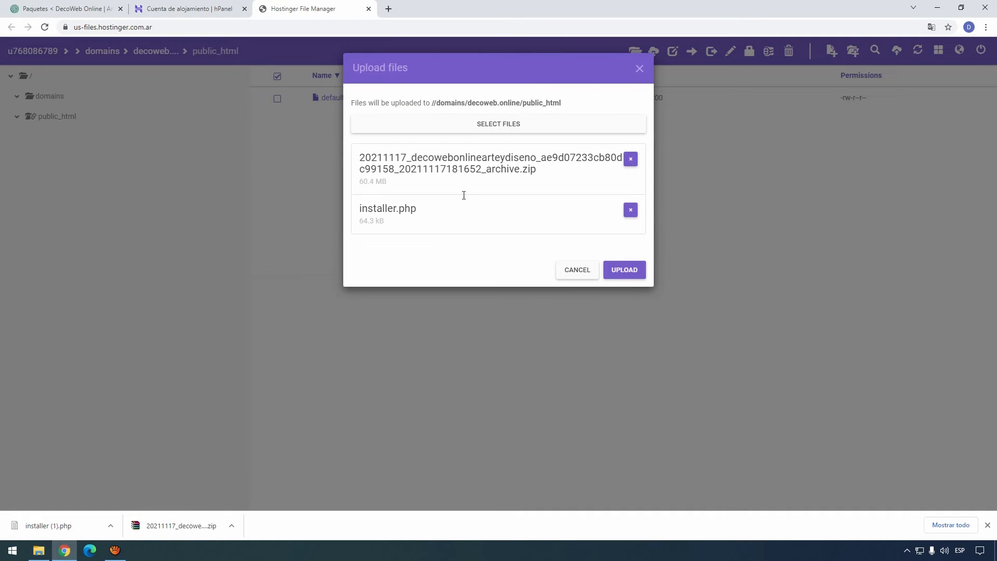
pyautogui.click(639, 274)
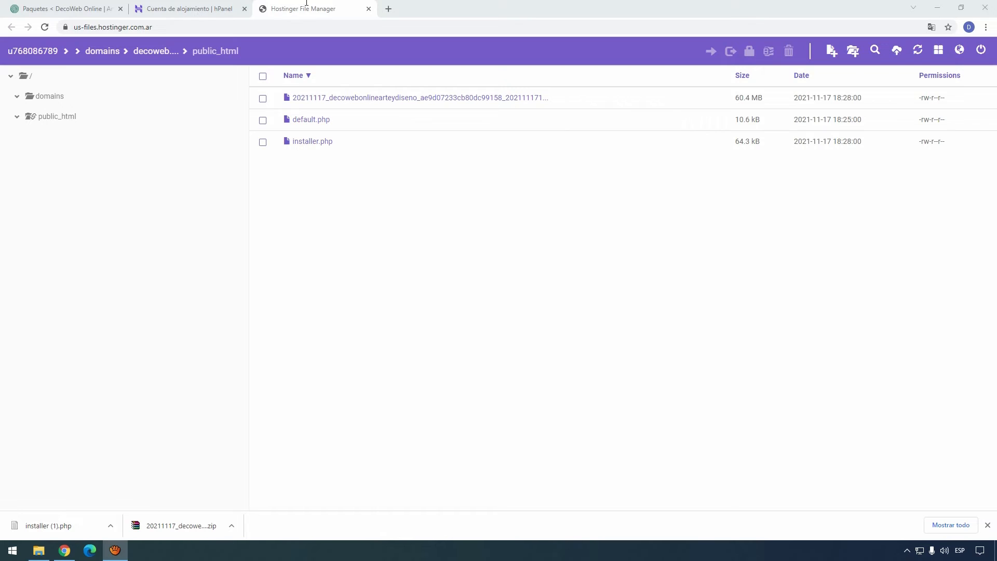
# Step: On the MySQL databases page, enter database name deco3589 and a database user name
pyautogui.click(368, 9)
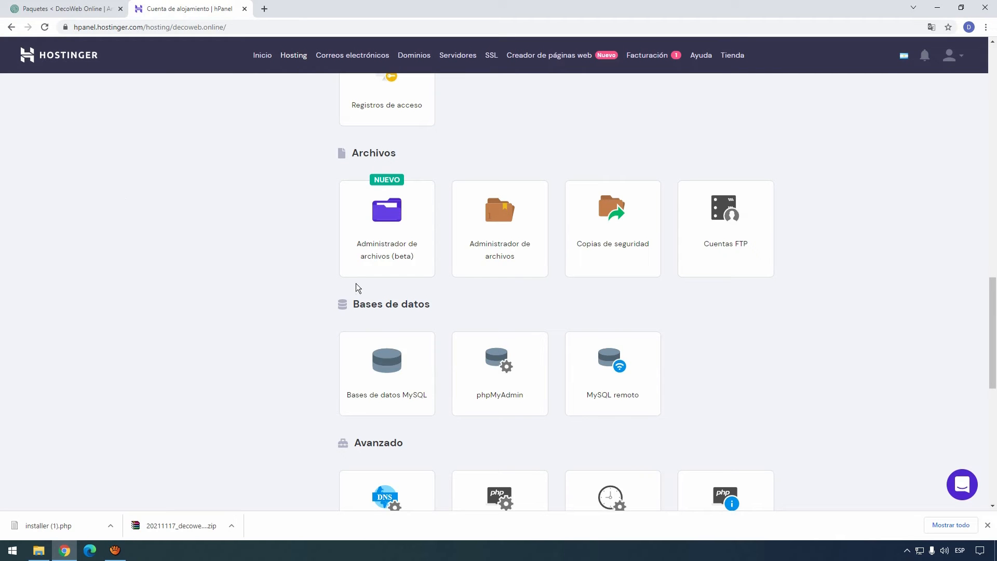
pyautogui.click(387, 364)
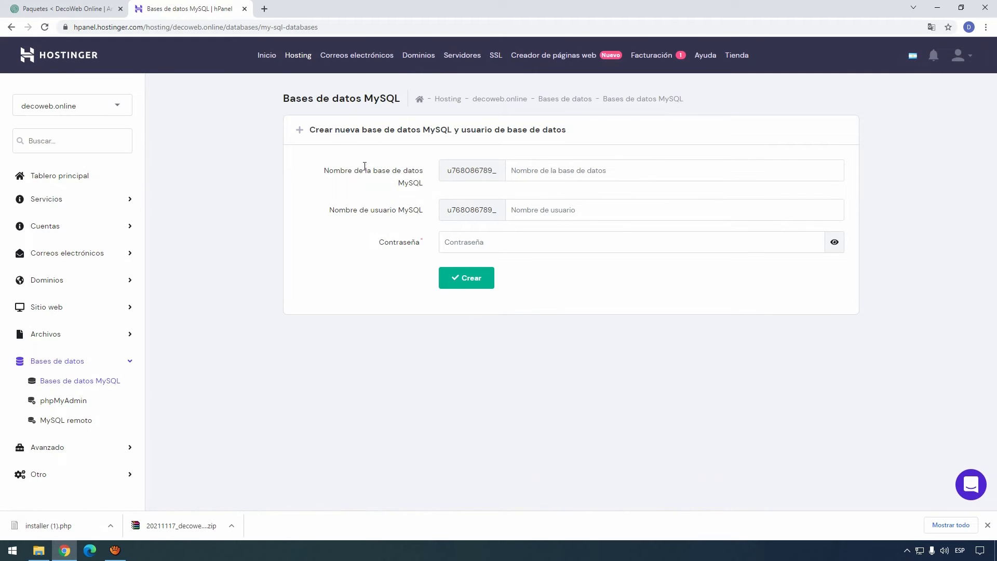
pyautogui.click(522, 171)
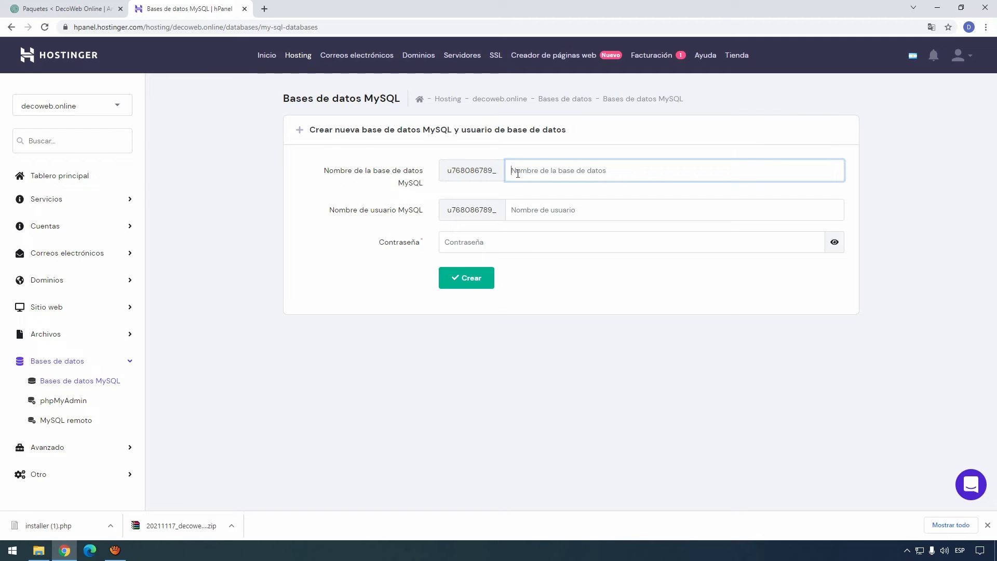
pyautogui.write('deco3589')
pyautogui.click(545, 213)
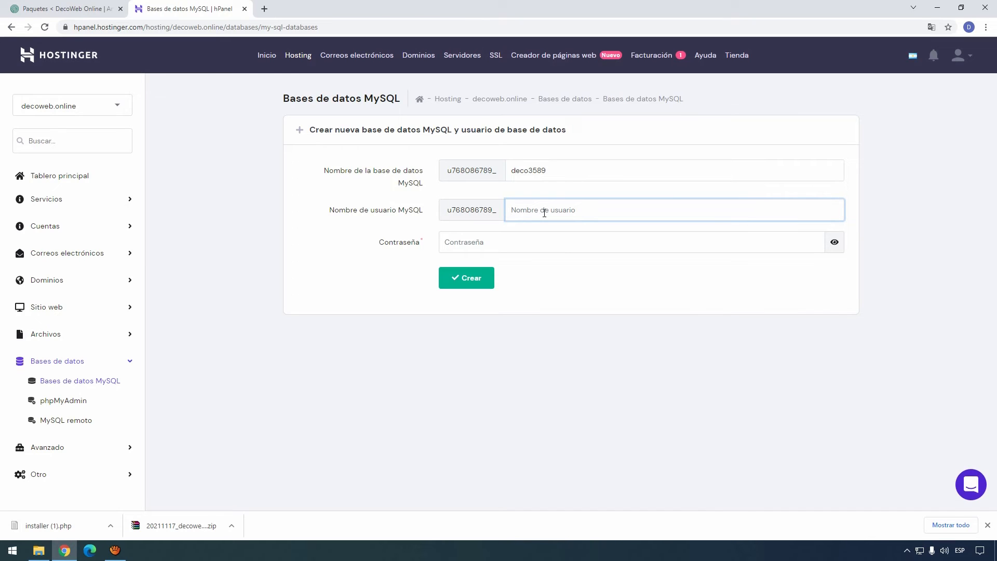
pyautogui.write('user00kl')
# Step: Generate a random database password and select it for copying
pyautogui.click(538, 244)
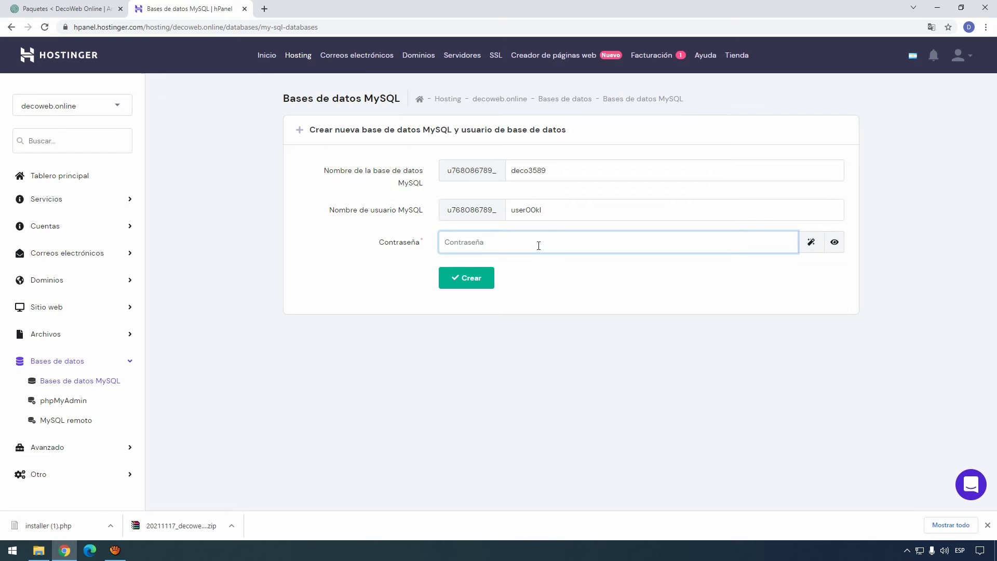
pyautogui.click(811, 242)
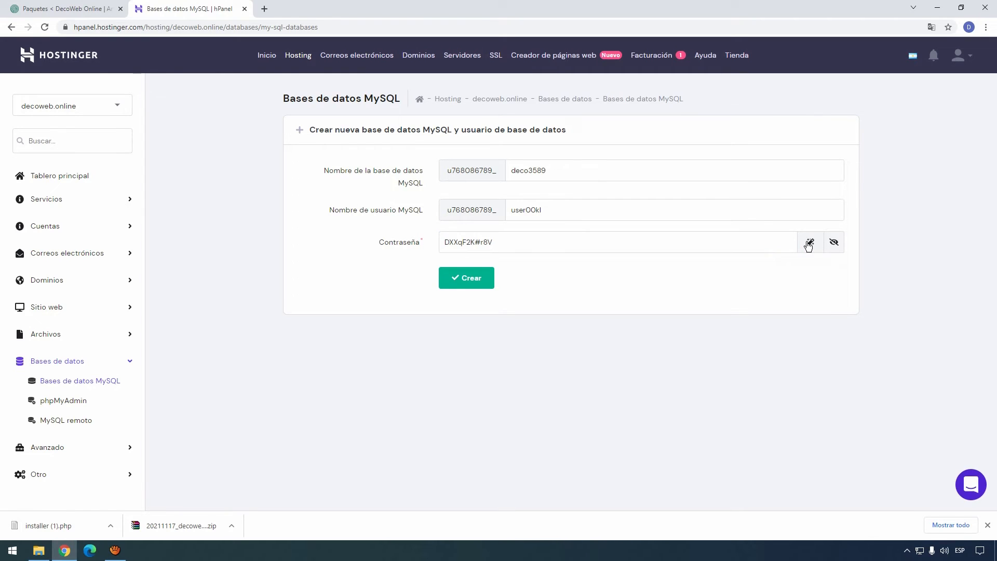
pyautogui.tripleClick(517, 241)
pyautogui.click(525, 239)
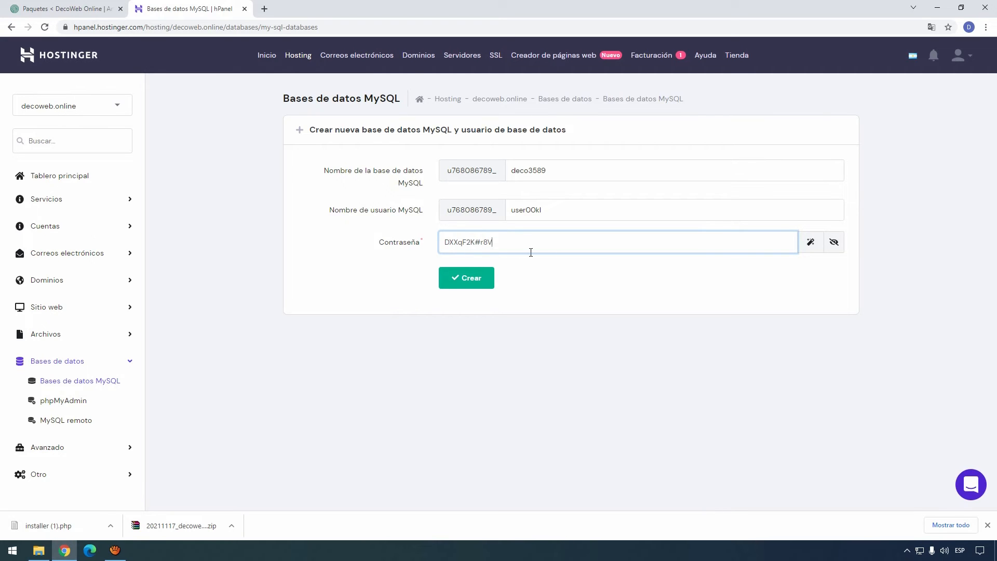
pyautogui.press('super')
pyautogui.write('l')
pyautogui.press('BackSpace')
# Step: Launch Notepad for the credentials and create the deco3589 database with its user
pyautogui.write('notepad')
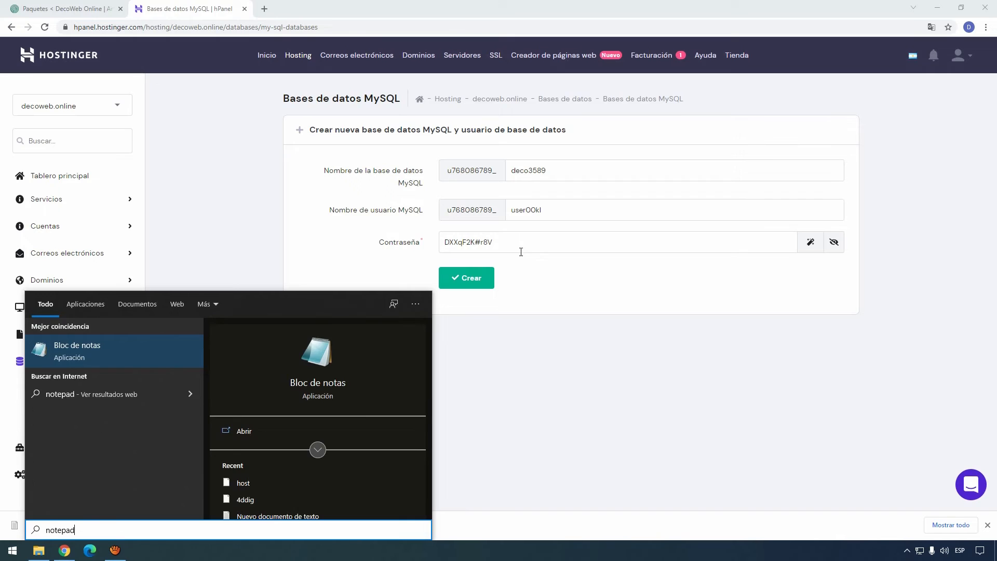
pyautogui.press('Return')
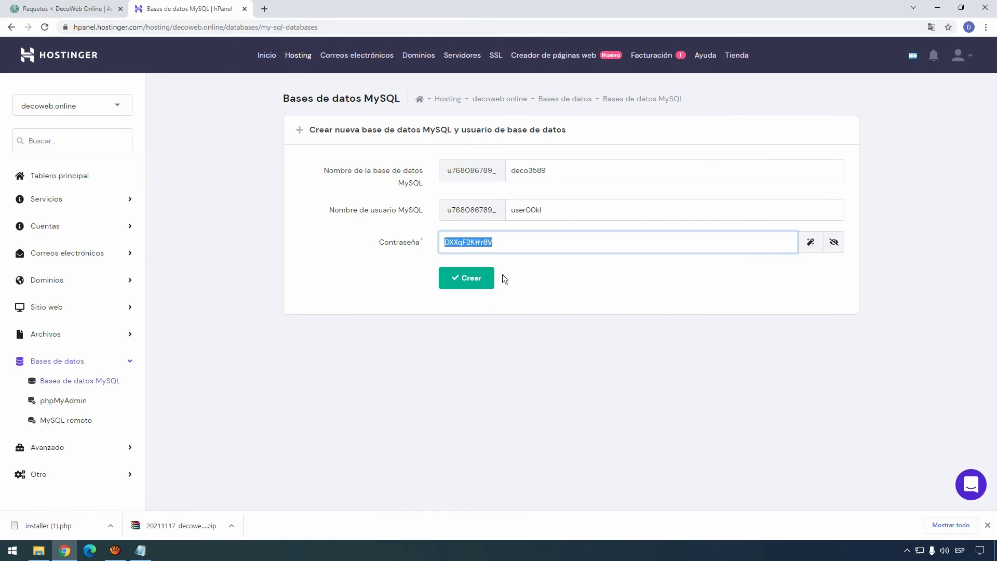
pyautogui.click(468, 285)
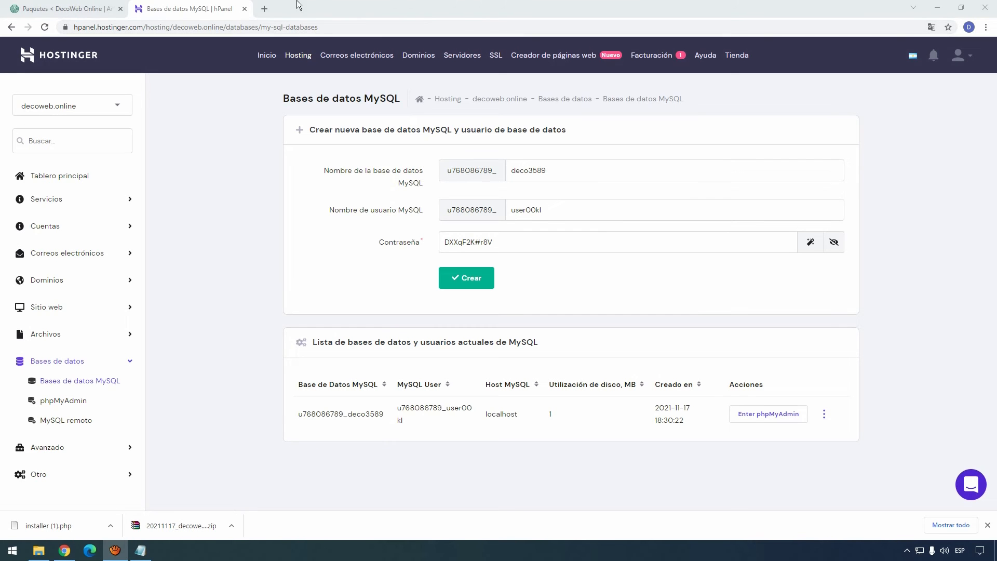
# Step: Load decoweb.online/installer.php in a new browser tab
pyautogui.click(265, 8)
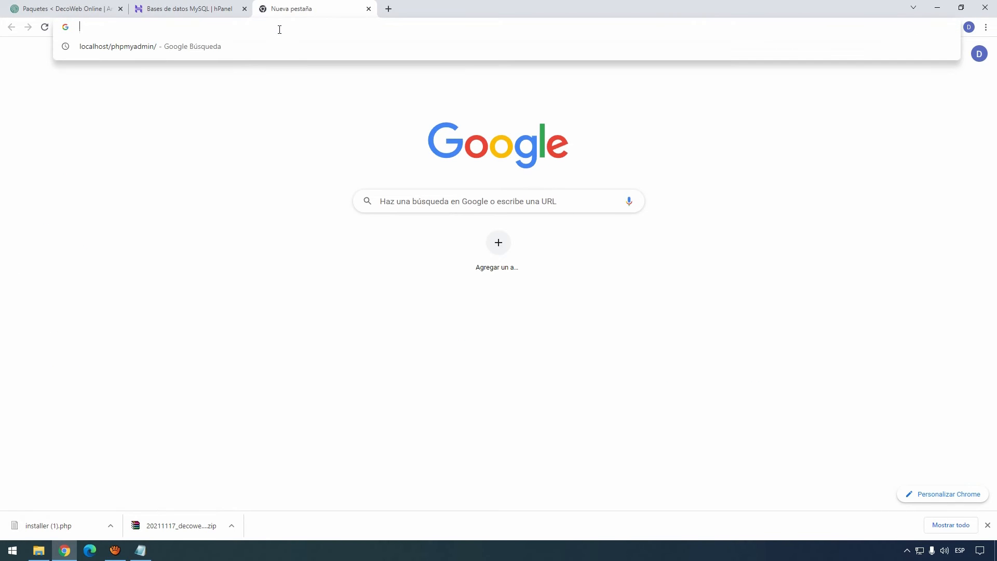
pyautogui.write('decoweb.online')
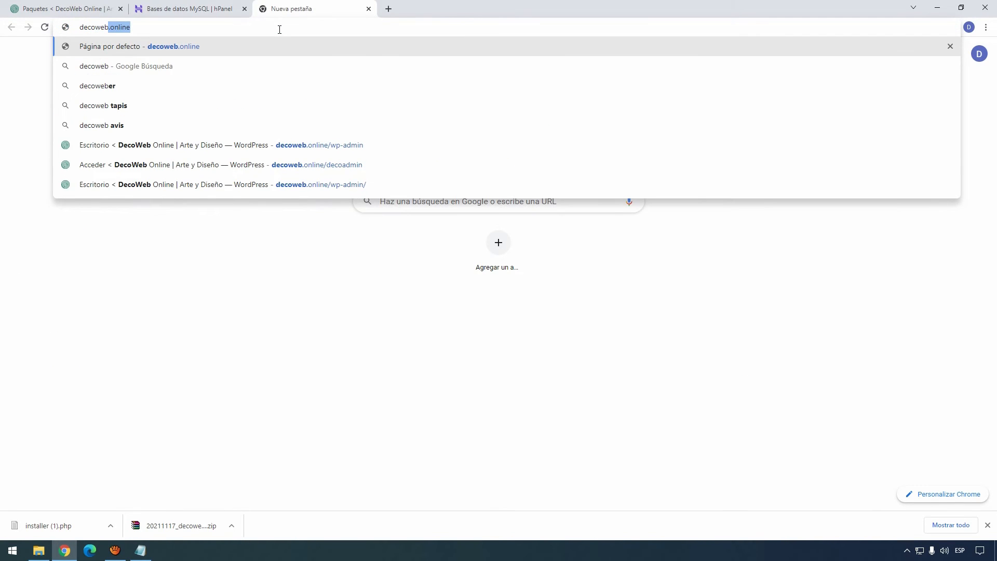
pyautogui.press('Right')
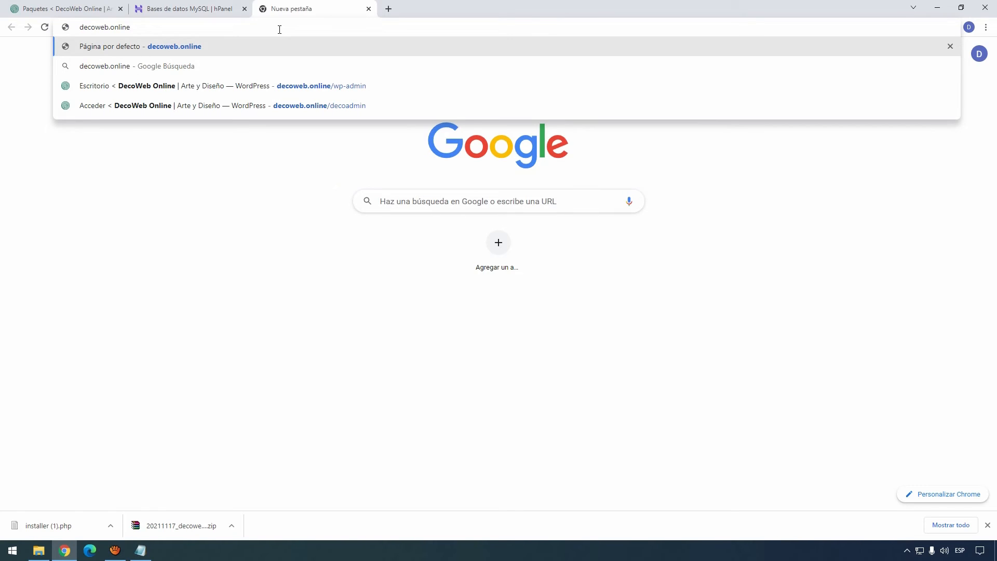
pyautogui.write('/')
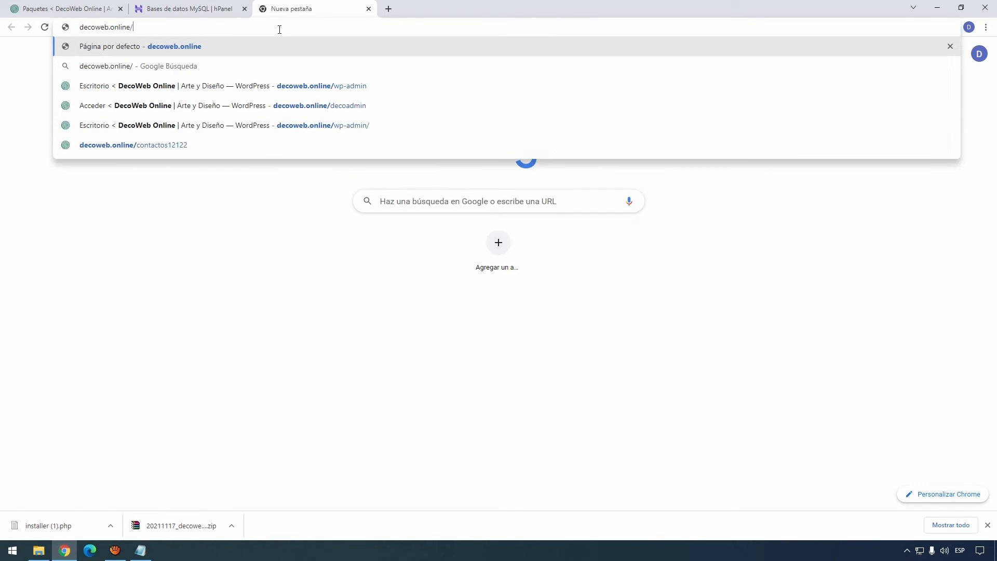
pyautogui.write('installer.php')
pyautogui.press('Return')
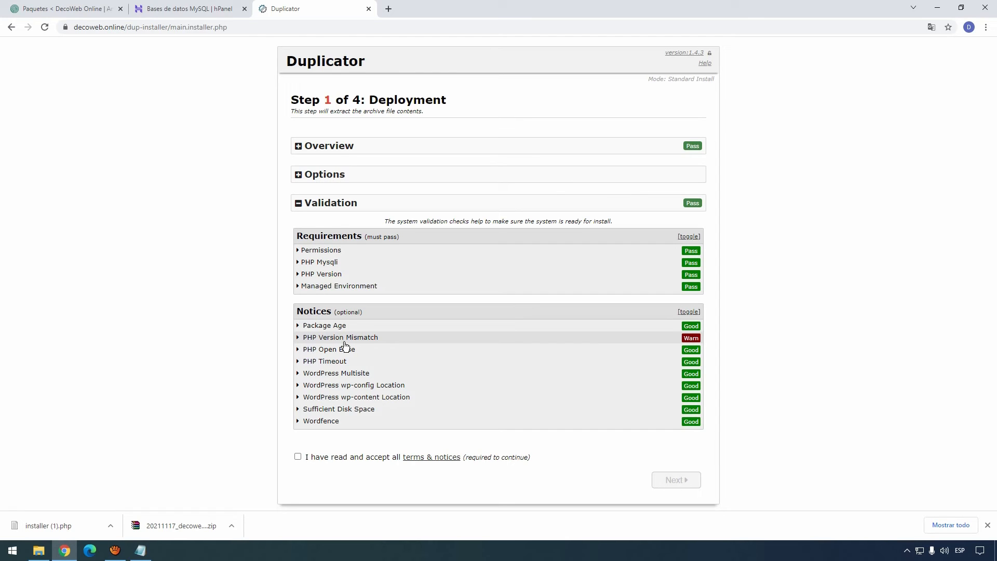
# Step: Accept the installer's terms and notices and start extracting the archive
pyautogui.click(298, 458)
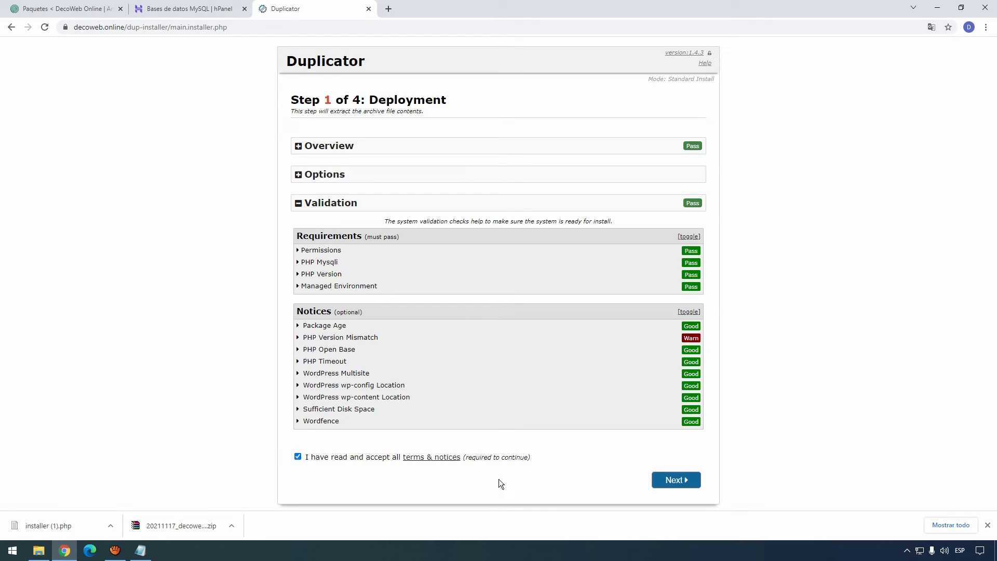
pyautogui.click(682, 478)
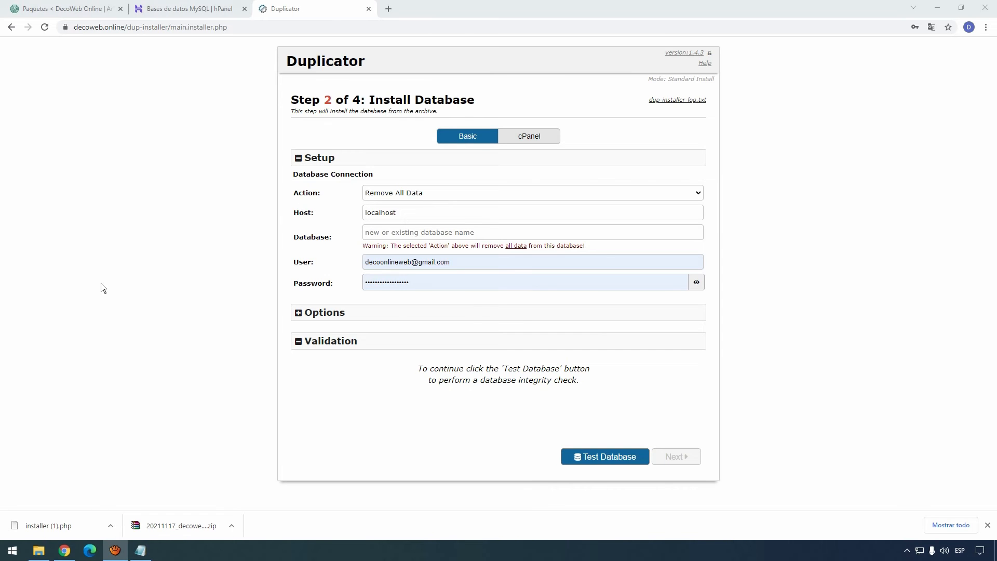
# Step: Paste the deco3589 database name and its user from the Notepad notes into the installer fields
pyautogui.click(140, 550)
pyautogui.moveTo(172, 130); pyautogui.dragTo(896, 125)
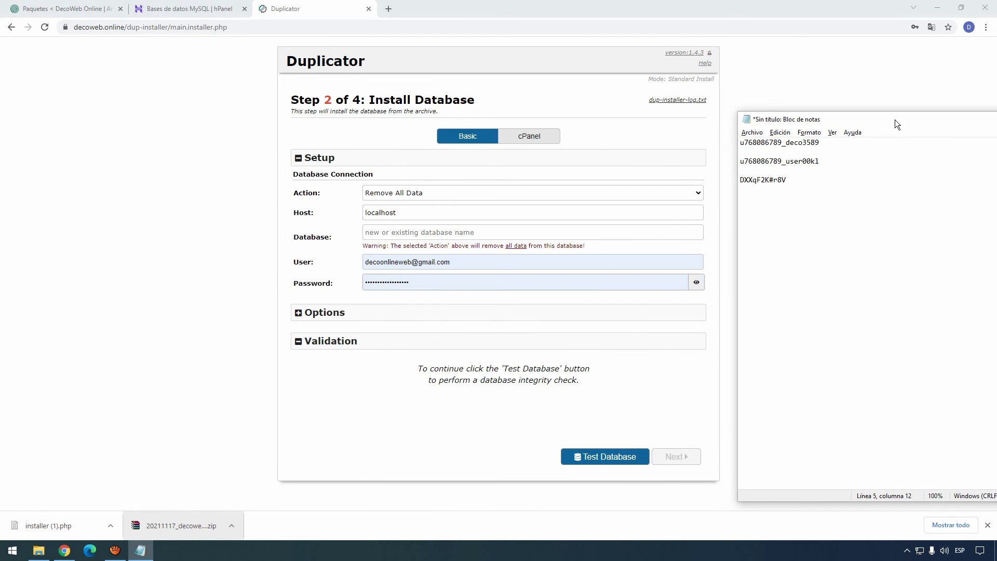
pyautogui.moveTo(826, 143); pyautogui.dragTo(742, 145)
pyautogui.hotkey('ctrl', 'c')
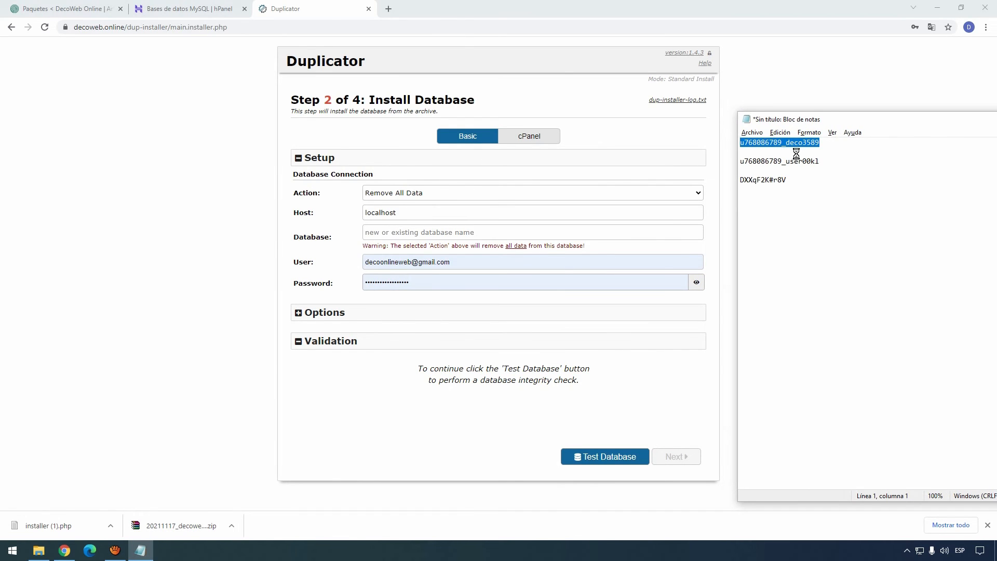
pyautogui.click(446, 232)
pyautogui.hotkey('ctrl', 'v')
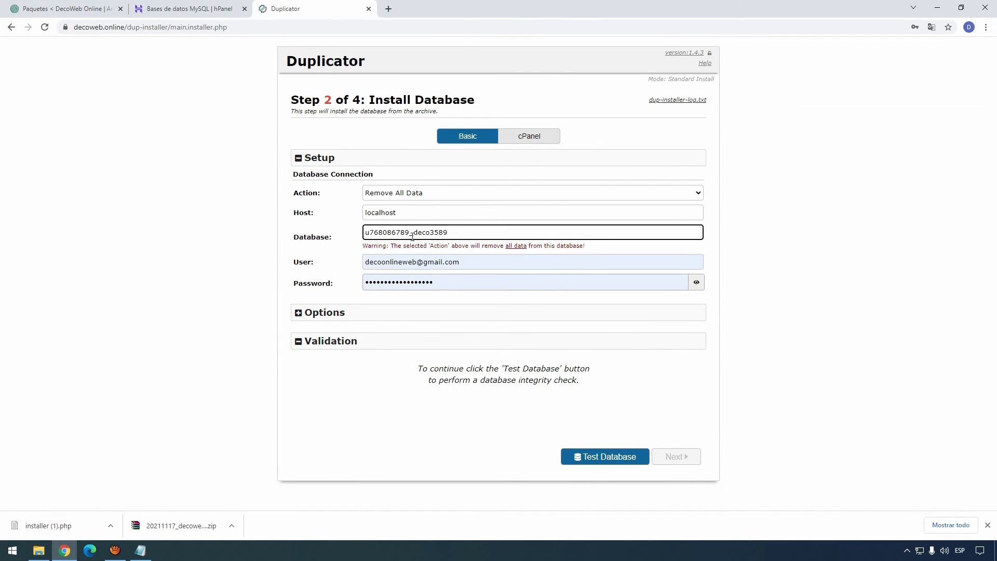
pyautogui.hotkey('alt', 'Tab')
pyautogui.moveTo(828, 162); pyautogui.dragTo(740, 162)
pyautogui.tripleClick(497, 269)
pyautogui.write('u768086789_user00kl')
# Step: Paste the database password, pass the database test, and continue to install confirmation
pyautogui.hotkey('alt', 'Tab')
pyautogui.moveTo(787, 180); pyautogui.dragTo(740, 180)
pyautogui.tripleClick(375, 283)
pyautogui.hotkey('ctrl', 'v')
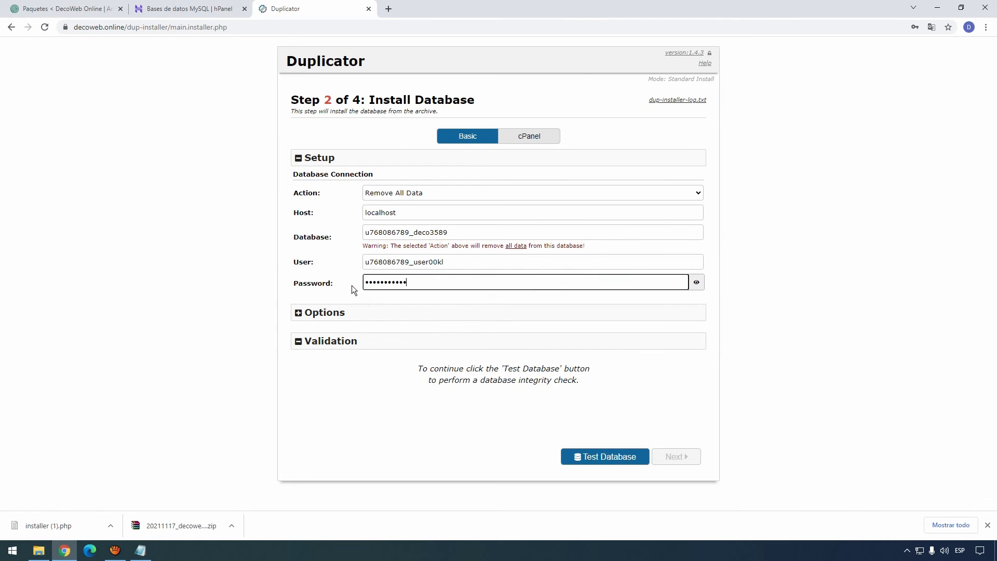
pyautogui.click(594, 462)
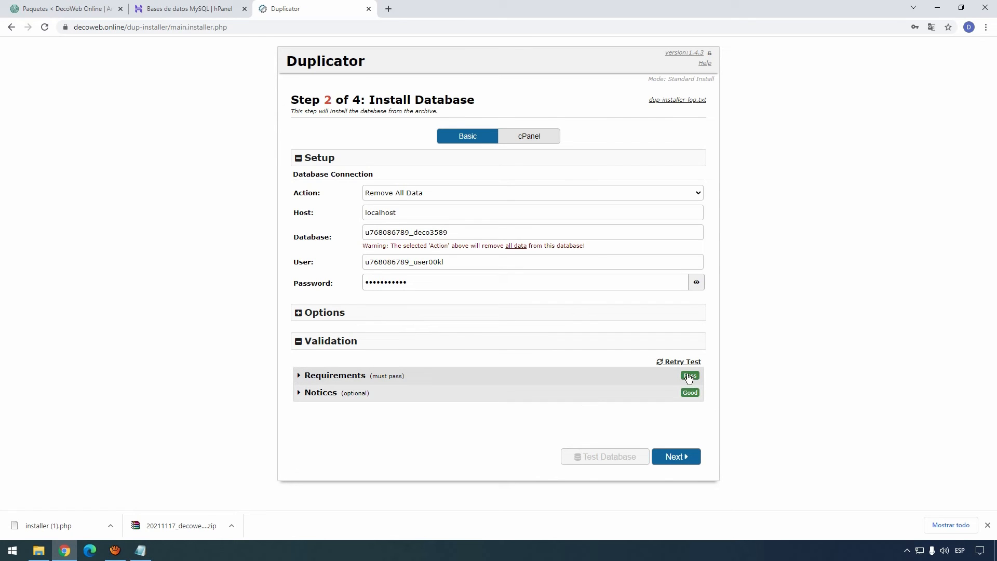
pyautogui.click(682, 462)
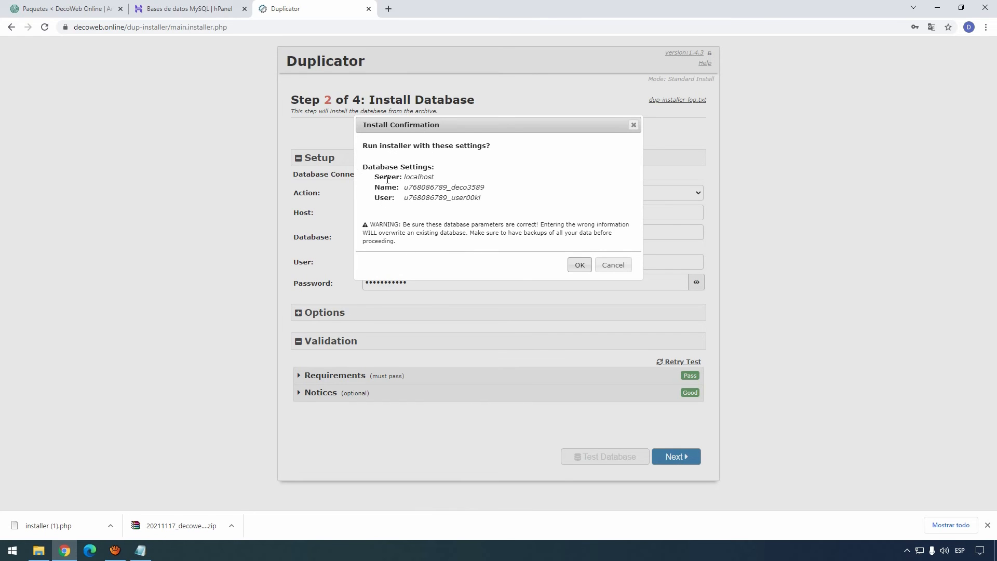
pyautogui.click(580, 266)
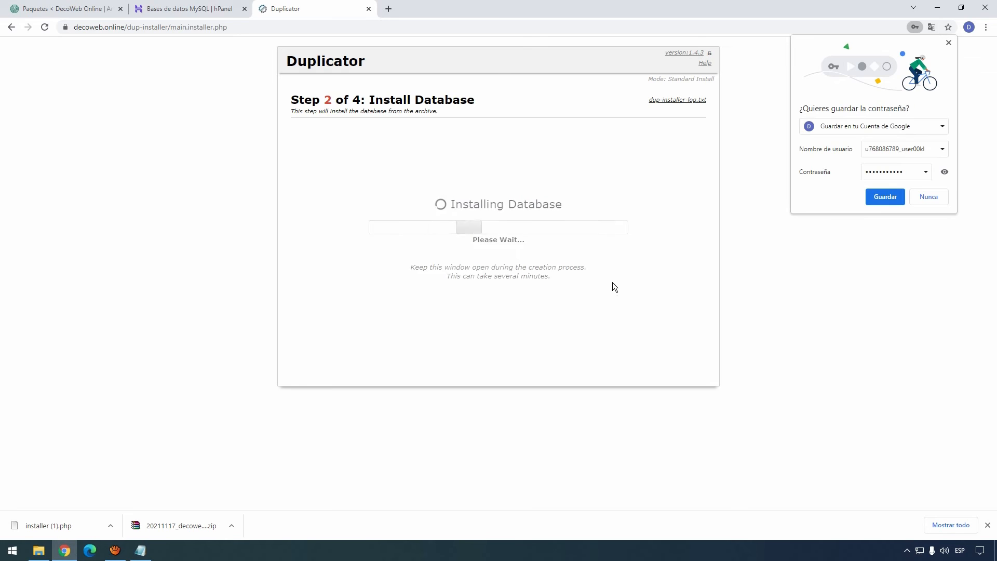
pyautogui.click(938, 197)
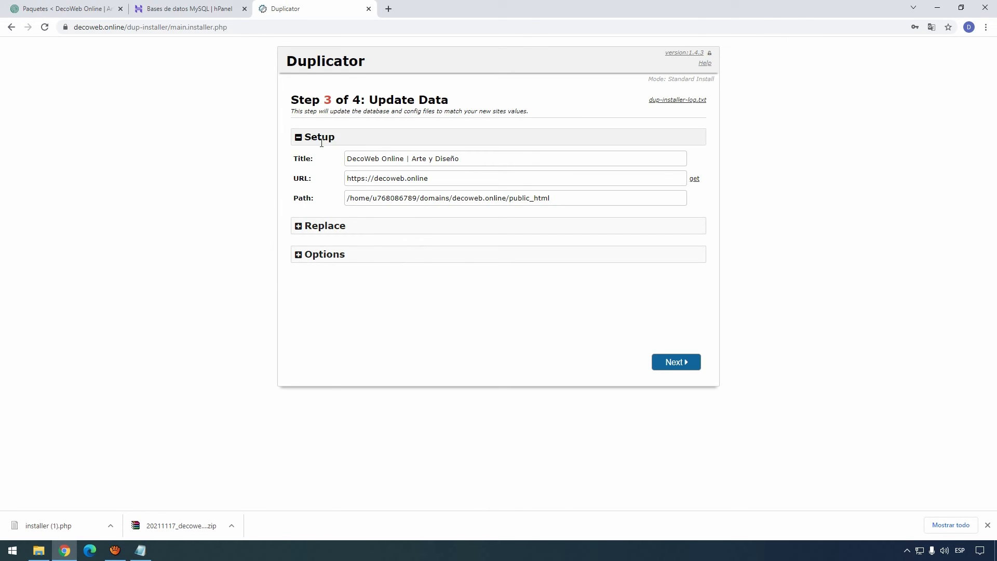
pyautogui.moveTo(347, 158); pyautogui.dragTo(295, 175)
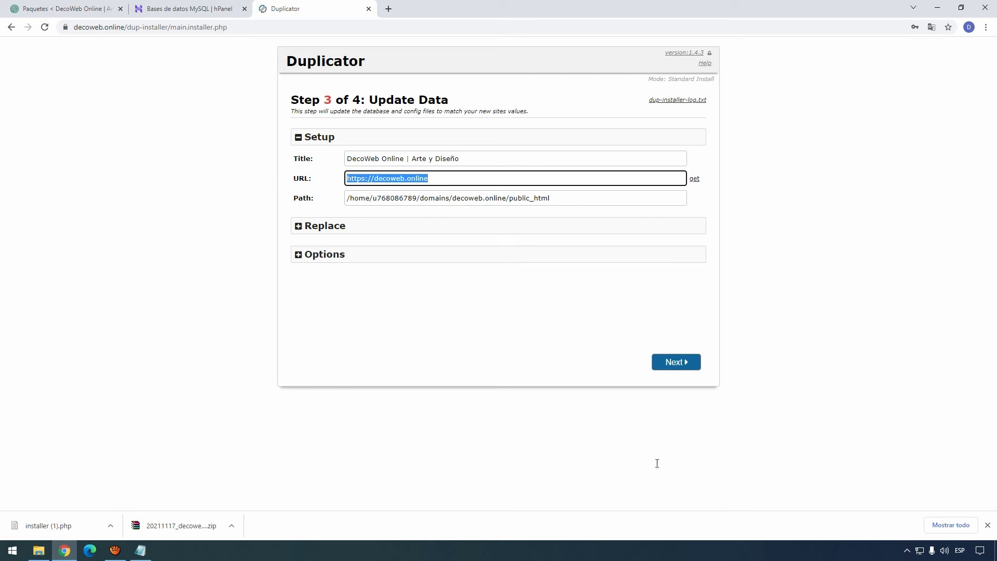
pyautogui.click(674, 367)
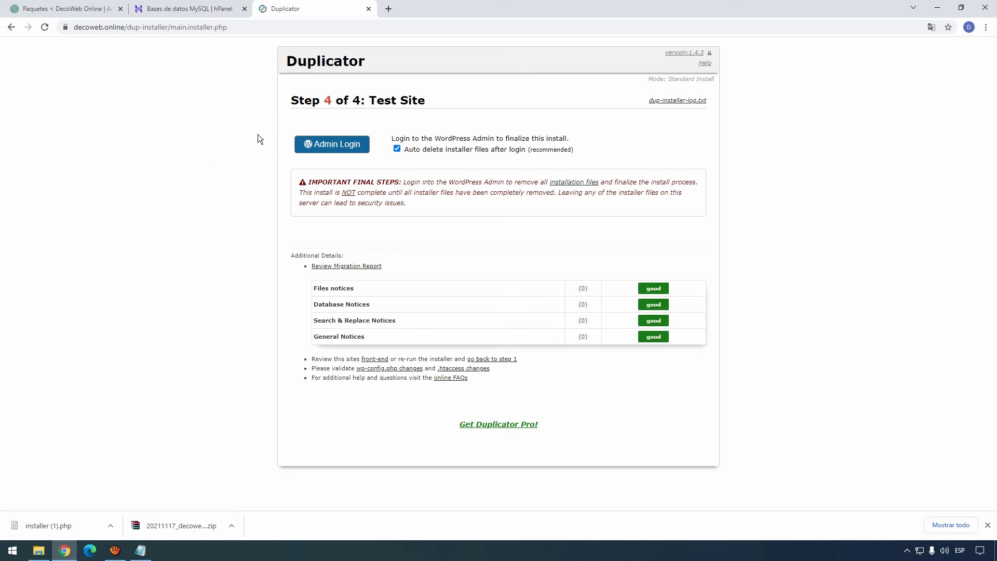
# Step: Open Admin Login for decoweb.online and check the autofilled username and password
pyautogui.click(319, 150)
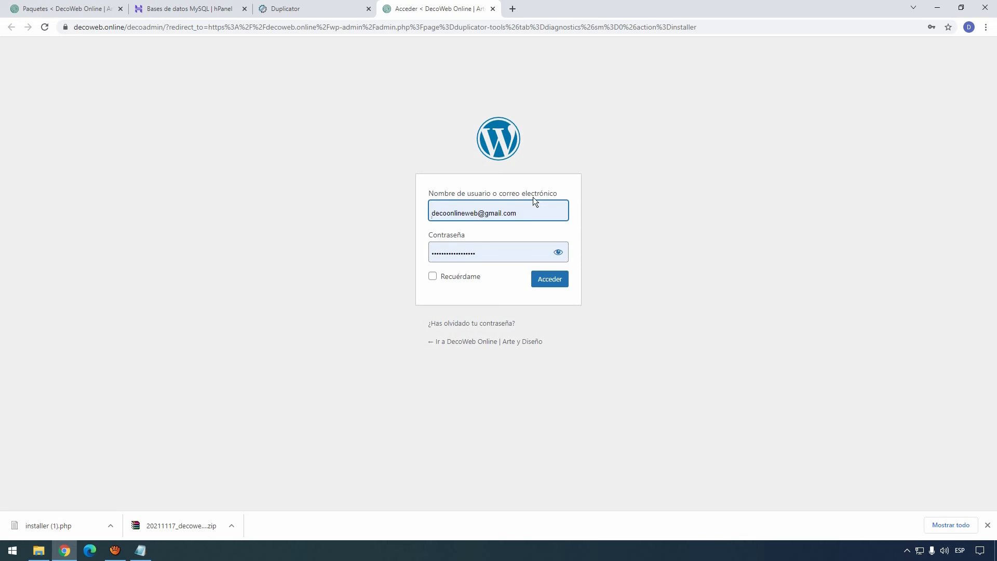
pyautogui.click(530, 213)
pyautogui.click(637, 197)
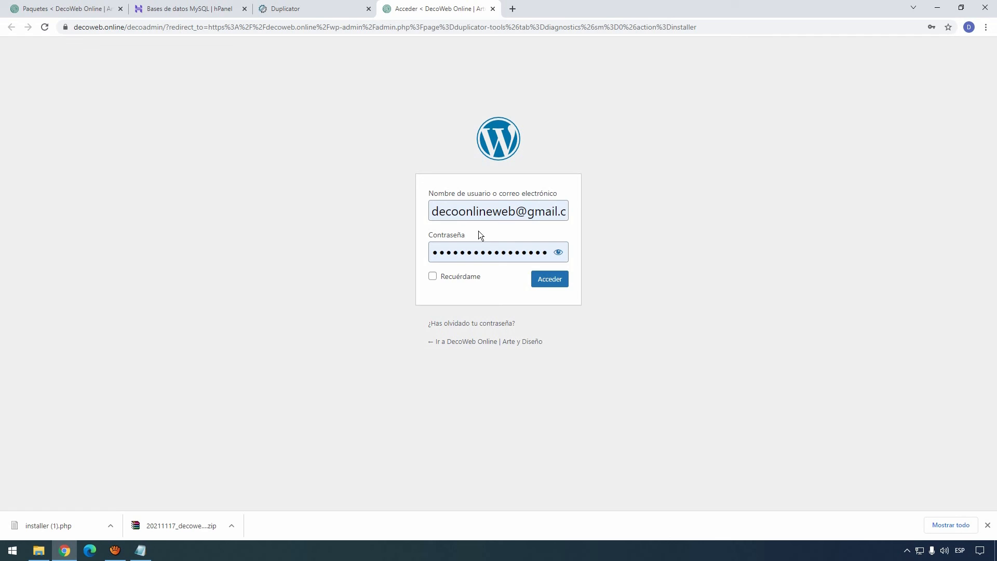
# Step: Sign in, confirm Duplicator's installer-files cleanup notice, and go to the Escritorio dashboard
pyautogui.click(559, 282)
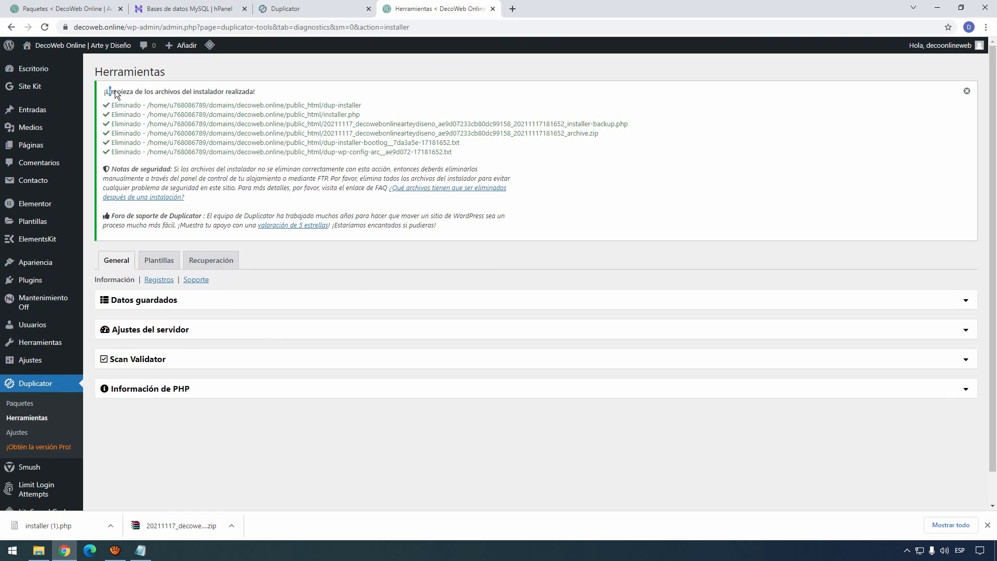
pyautogui.moveTo(110, 92); pyautogui.dragTo(272, 92)
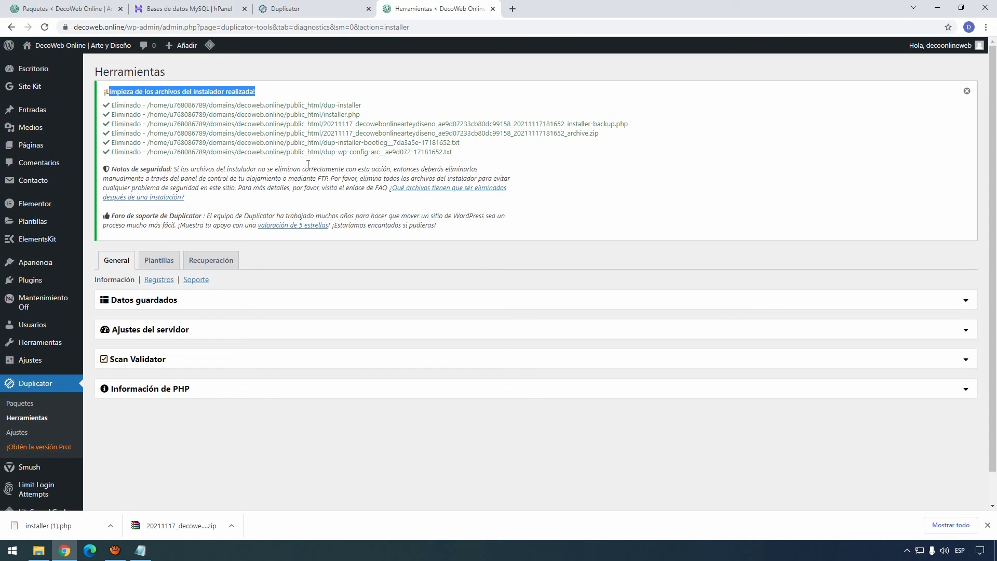
pyautogui.click(43, 70)
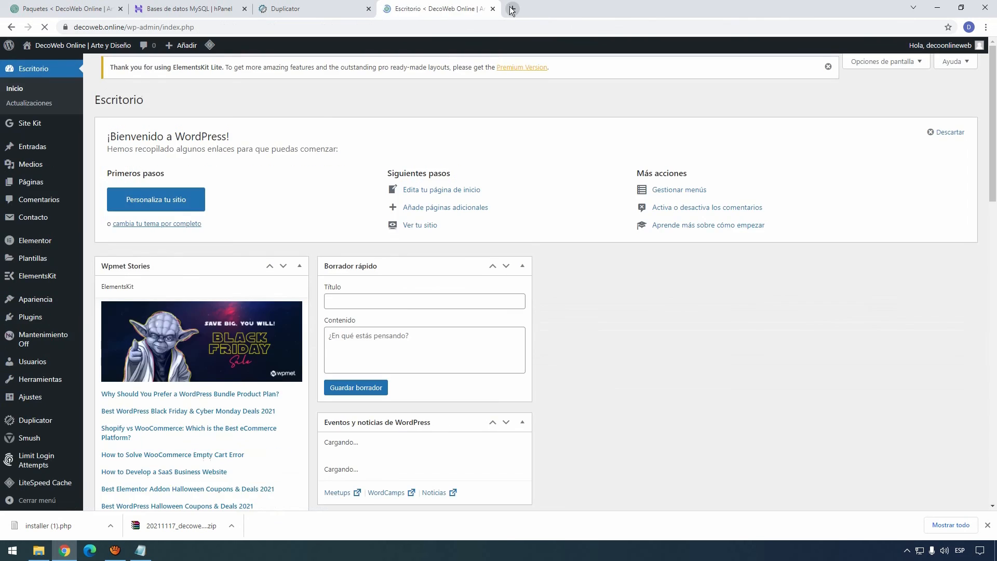
# Step: Load the live decoweb.online home page in a new tab and scroll through it
pyautogui.click(512, 9)
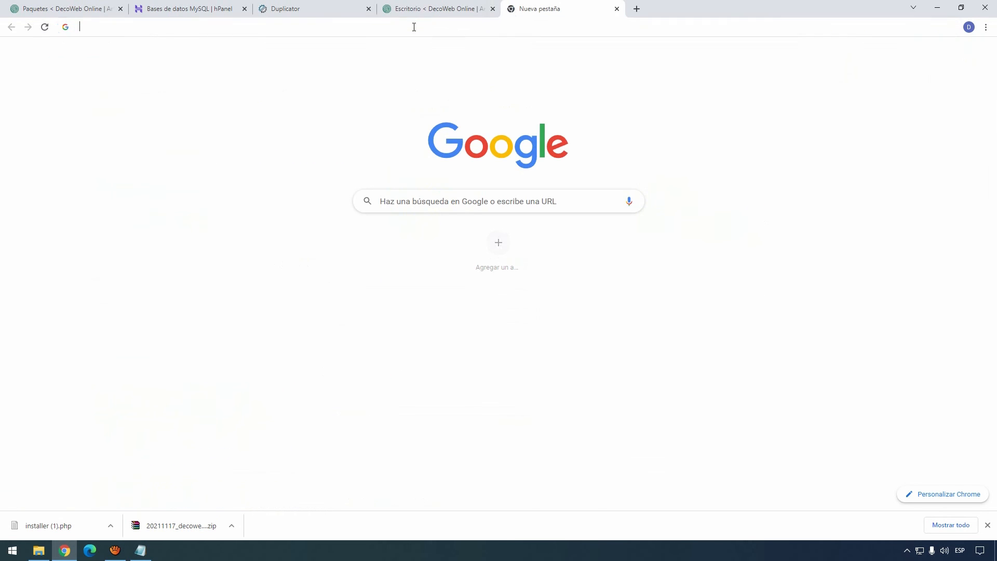
pyautogui.write('decoweb.online')
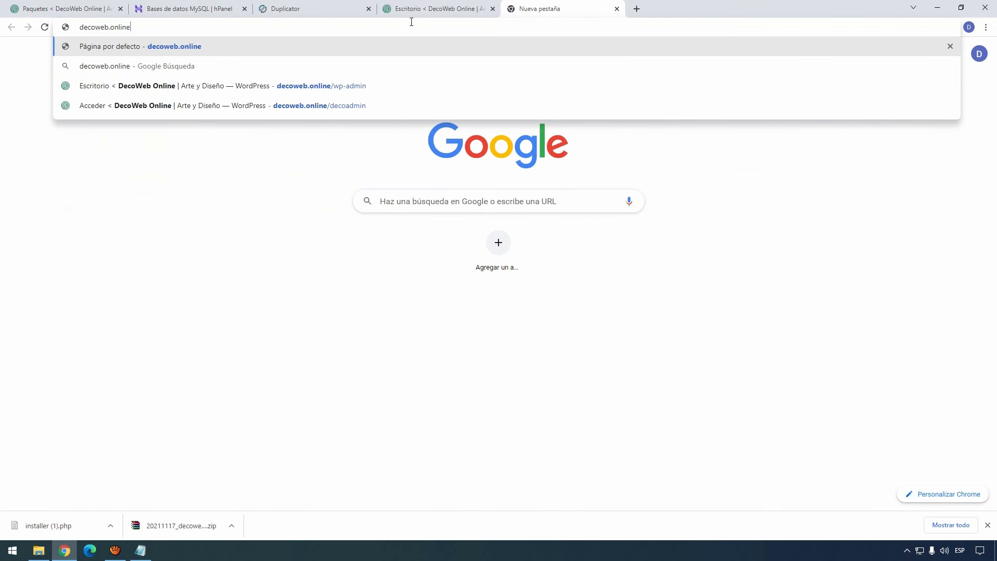
pyautogui.press('Return')
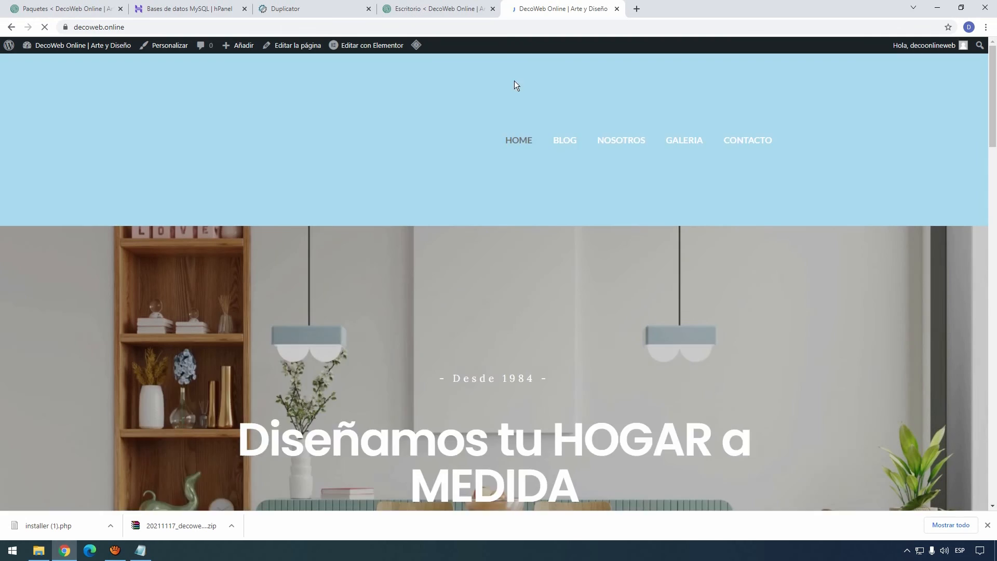
pyautogui.scroll(-20, 416, 242)
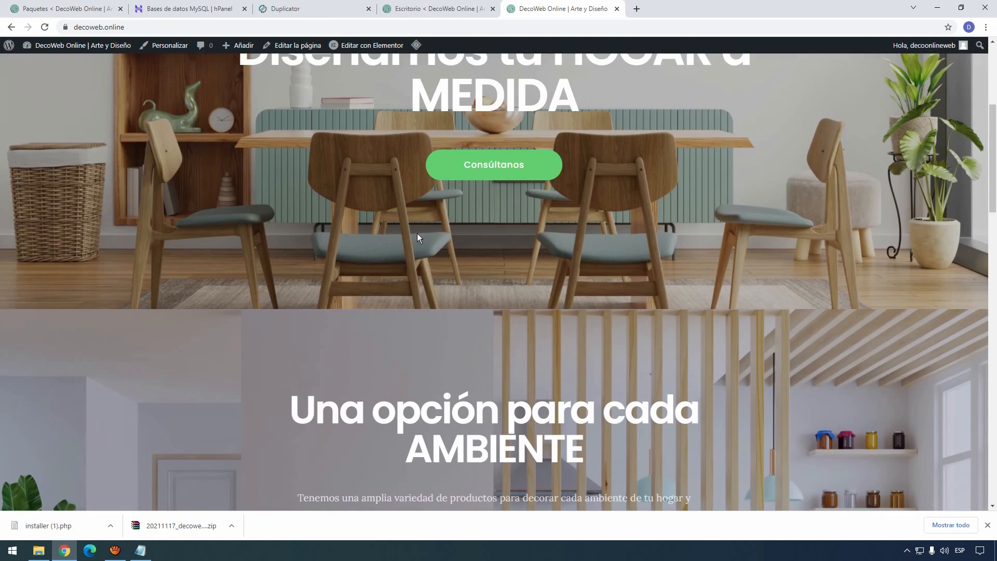
pyautogui.scroll(-8, 411, 231)
pyautogui.scroll(20, 410, 230)
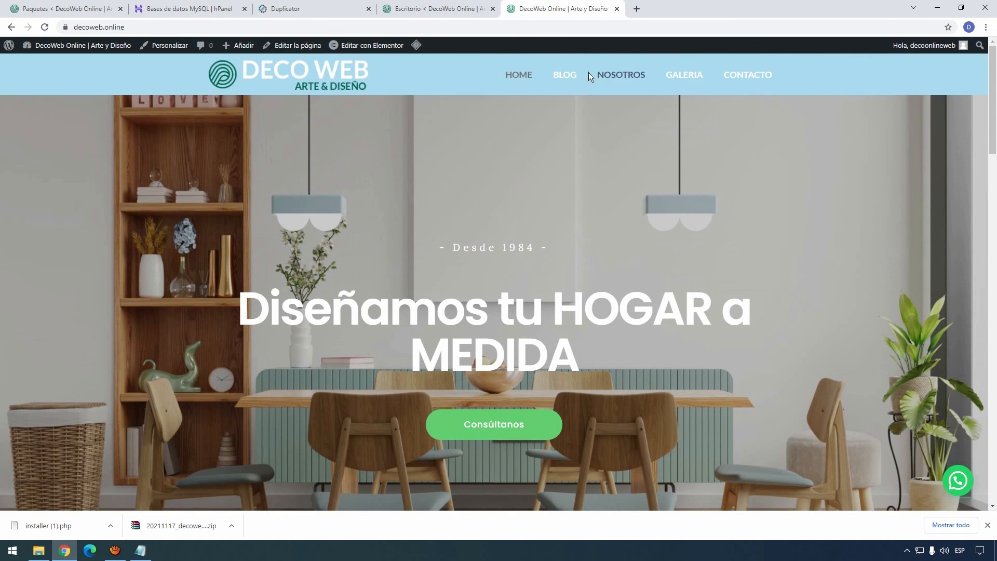
# Step: Browse the live Blog, Nosotros and Contacto pages
pyautogui.click(584, 76)
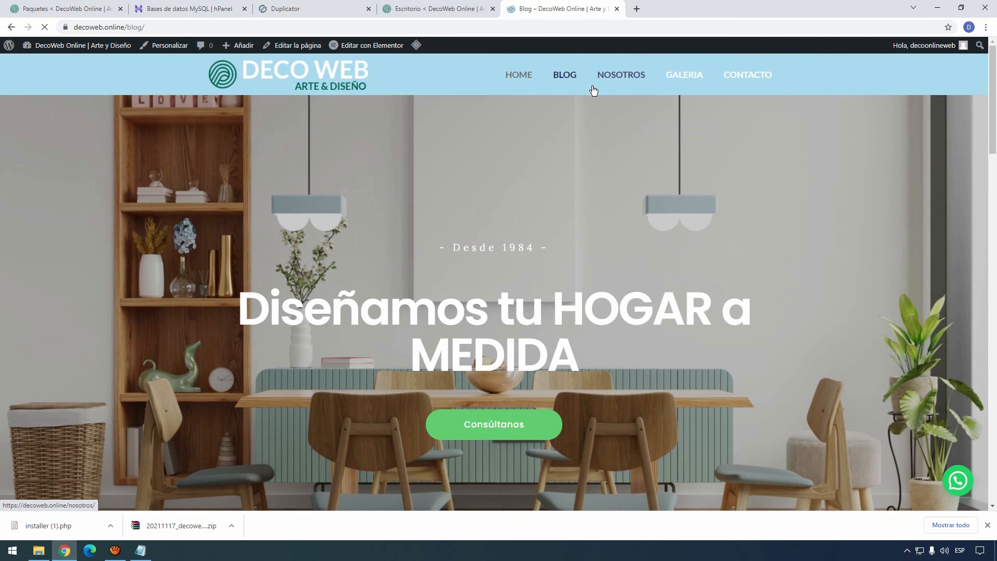
pyautogui.scroll(-20, 539, 169)
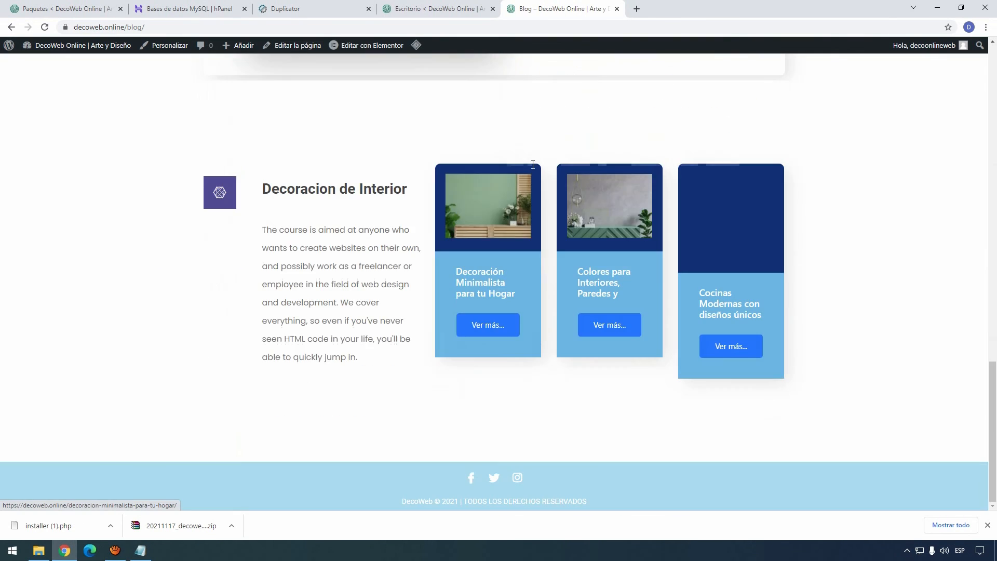
pyautogui.scroll(8, 532, 166)
pyautogui.scroll(10, 531, 166)
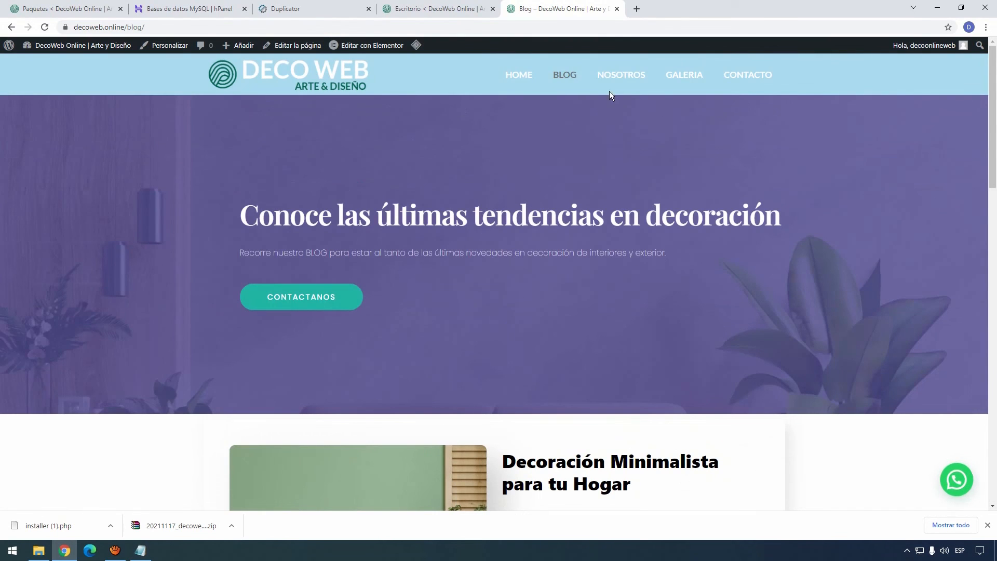
pyautogui.click(626, 74)
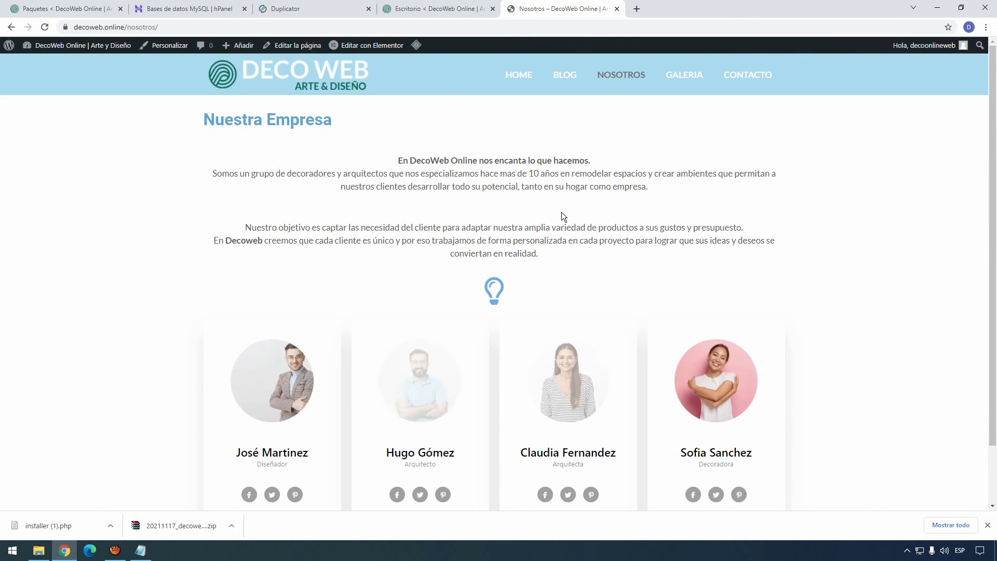
pyautogui.scroll(-2, 560, 213)
pyautogui.scroll(2, 559, 216)
pyautogui.click(743, 74)
pyautogui.scroll(-3, 327, 220)
pyautogui.scroll(3, 327, 220)
# Step: Go back to the live home page, then return to the admin Dashboard tab
pyautogui.click(518, 77)
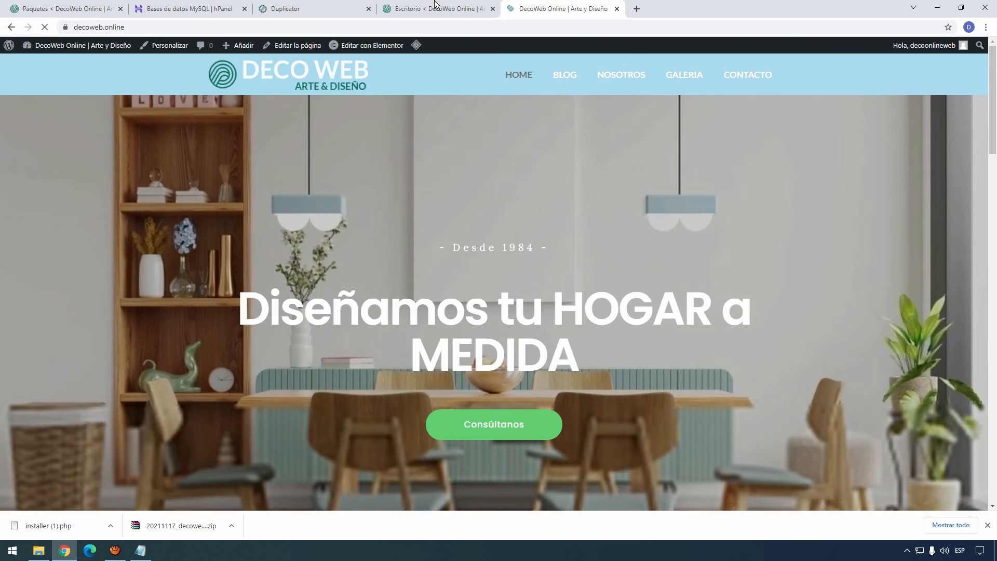
pyautogui.click(436, 8)
pyautogui.click(299, 11)
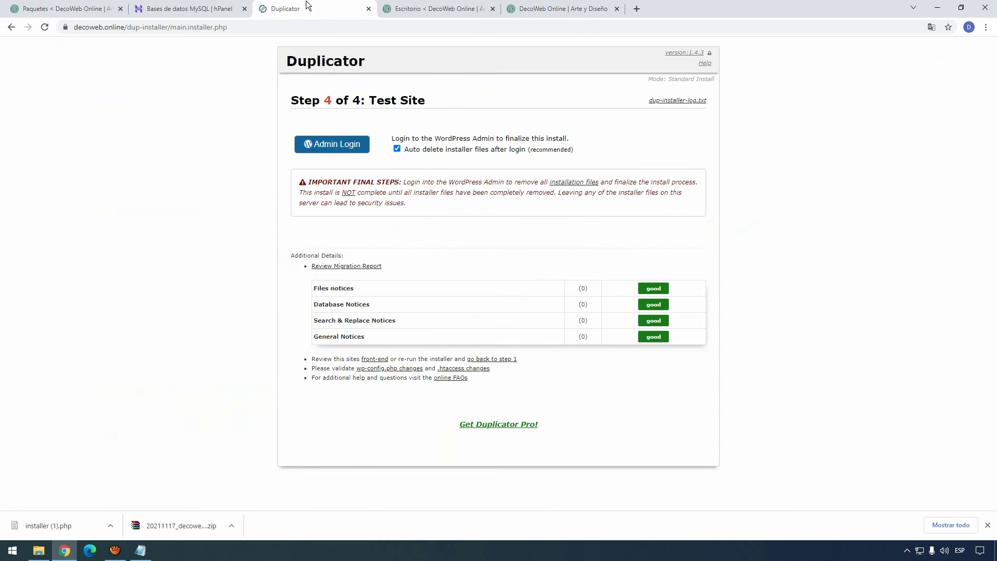
pyautogui.click(429, 9)
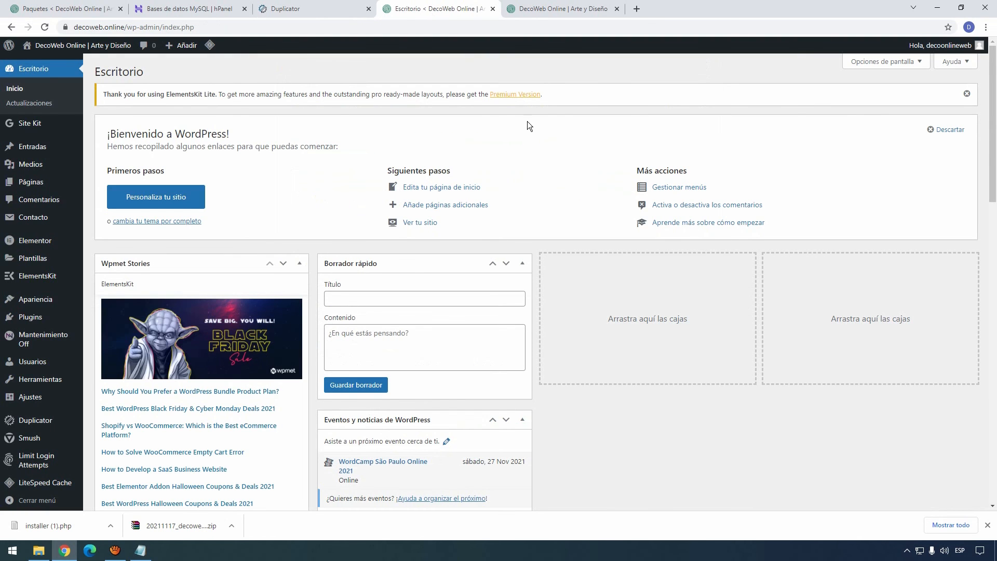